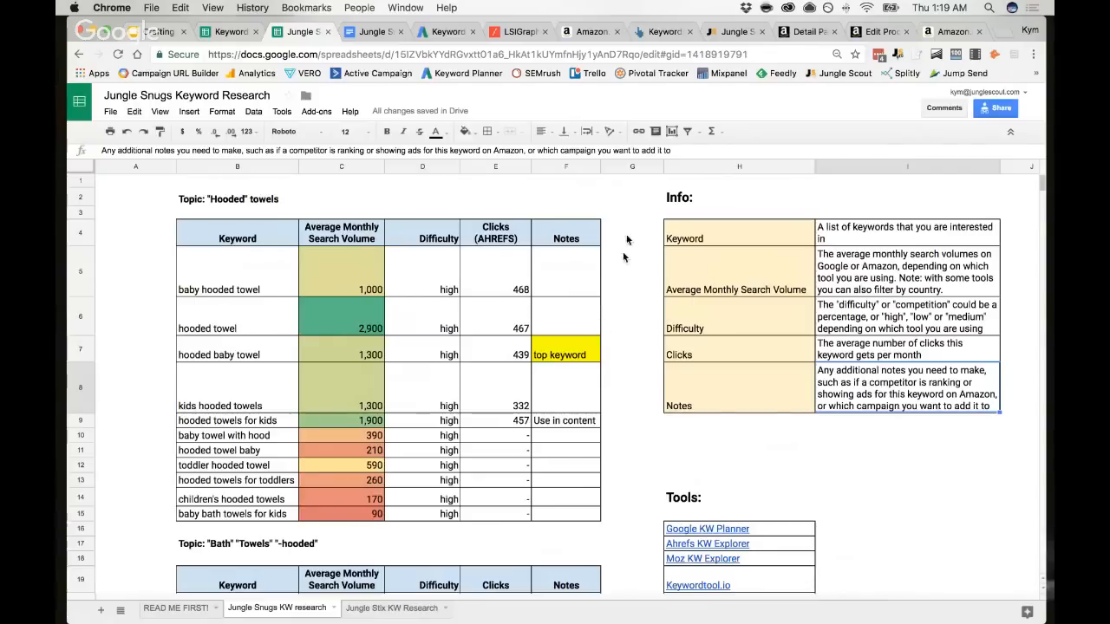
# Step: Switch to Google AdWords Keyword Planner and examine the search volumes, competition and related keyword ideas for "baby hooded towels"
pyautogui.click(198, 286)
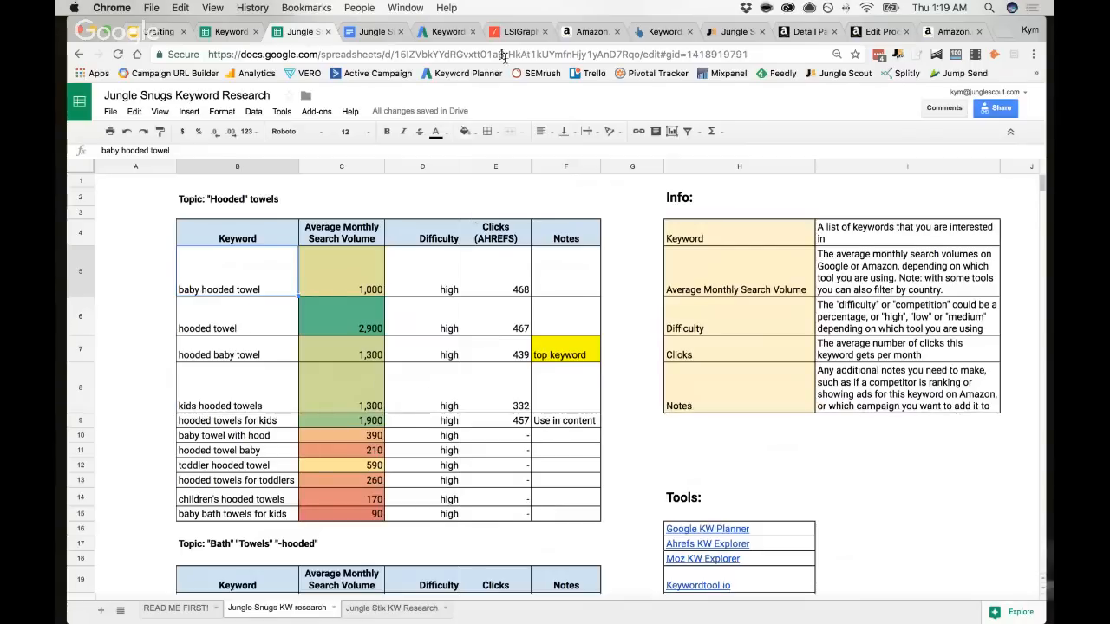
pyautogui.click(450, 34)
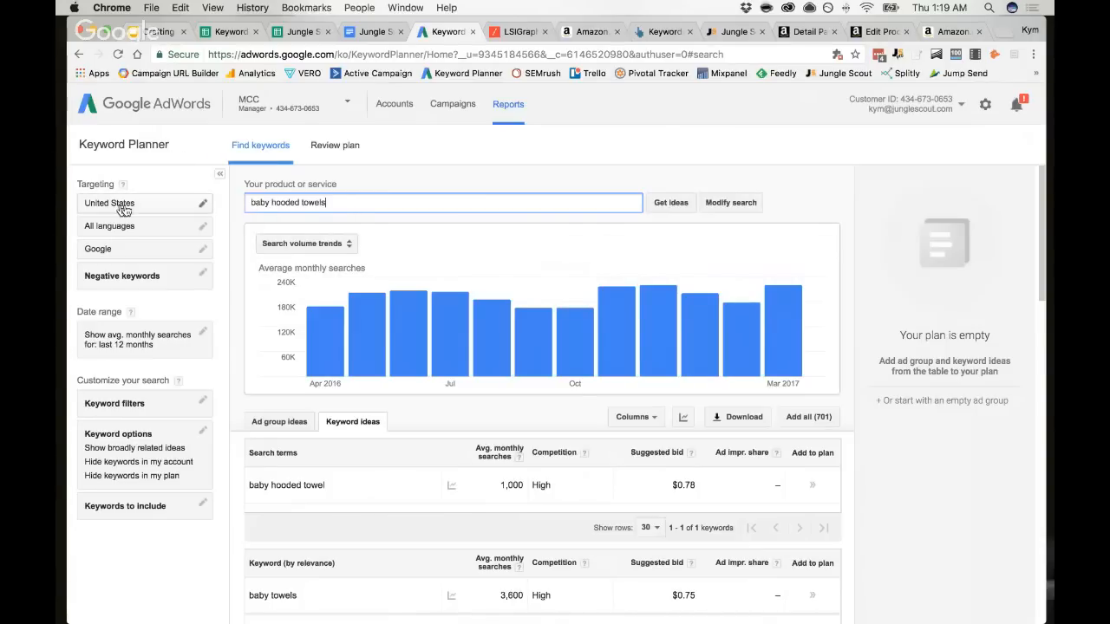
pyautogui.scroll(-3, 338, 222)
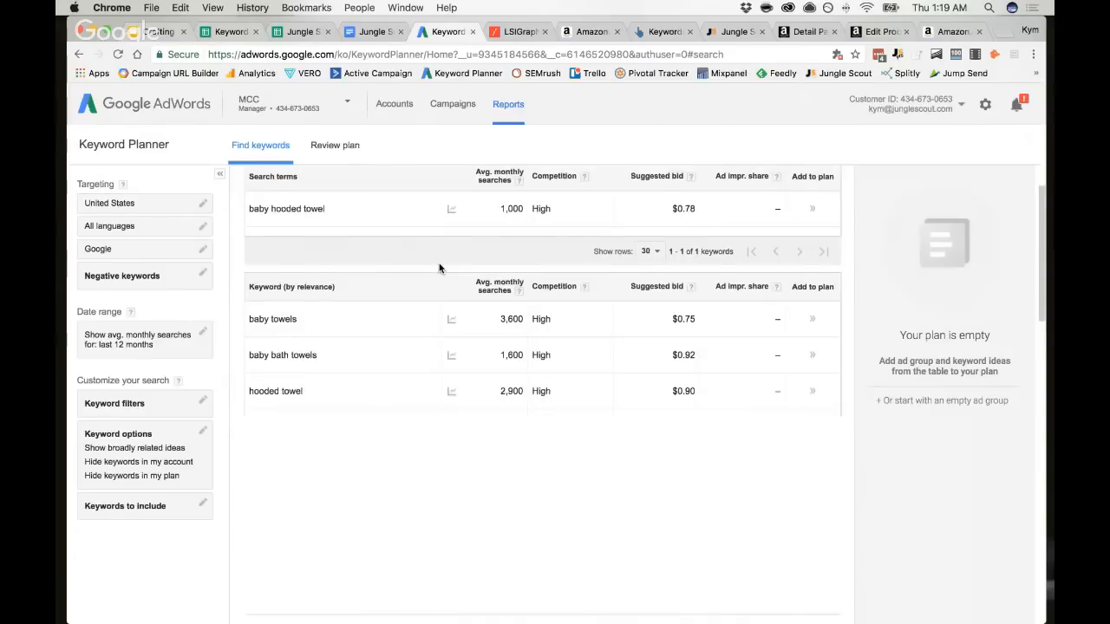
pyautogui.scroll(3, 428, 275)
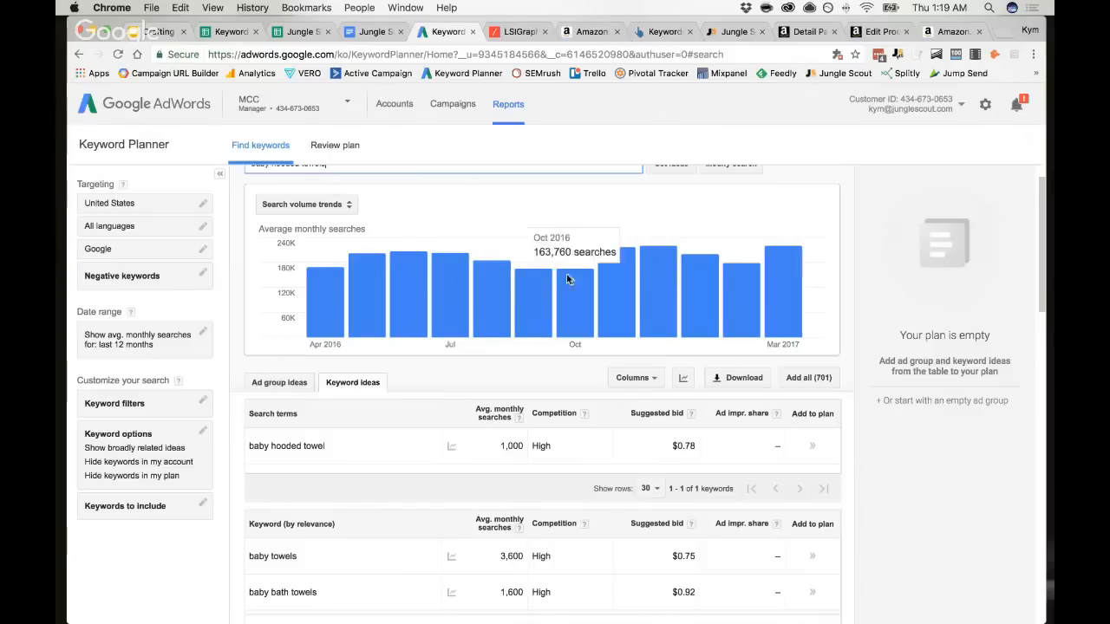
pyautogui.scroll(-2, 438, 291)
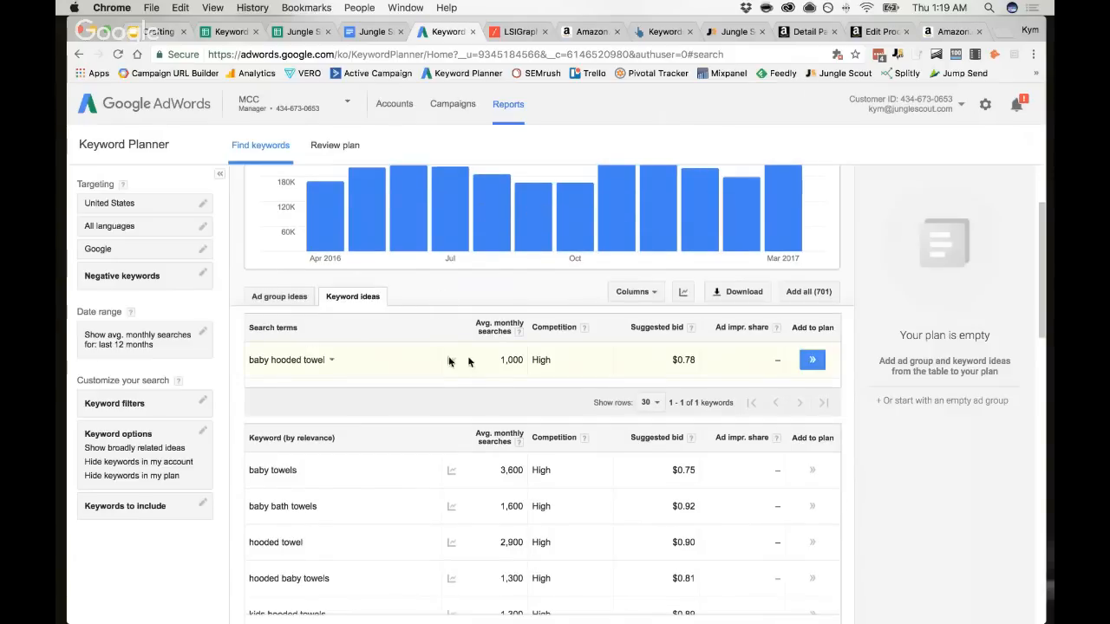
pyautogui.moveTo(450, 359)
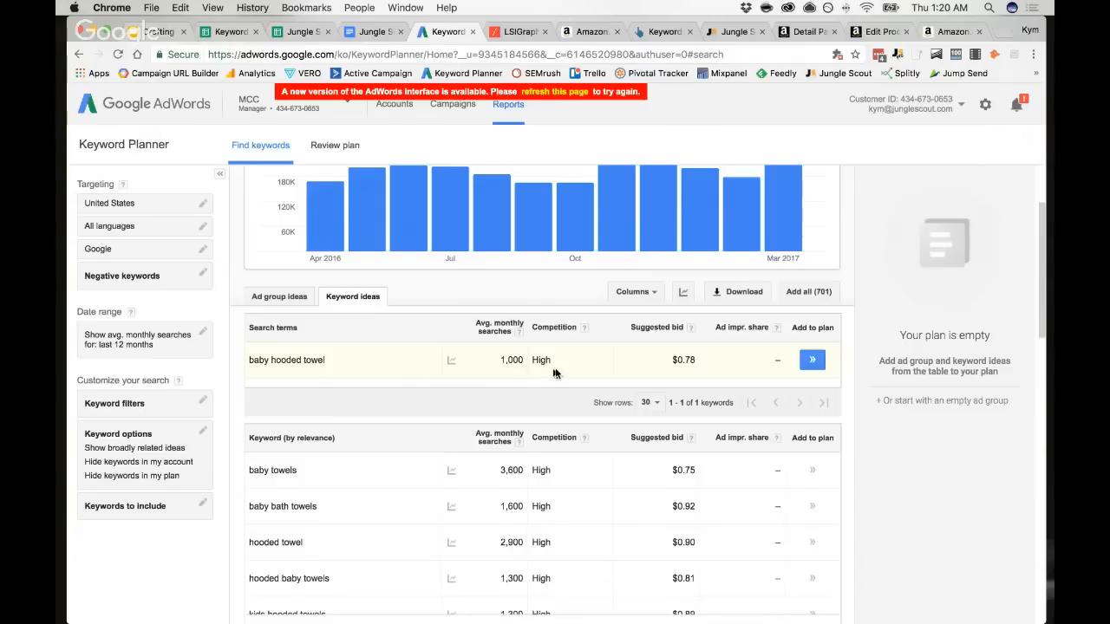
pyautogui.scroll(-3, 345, 456)
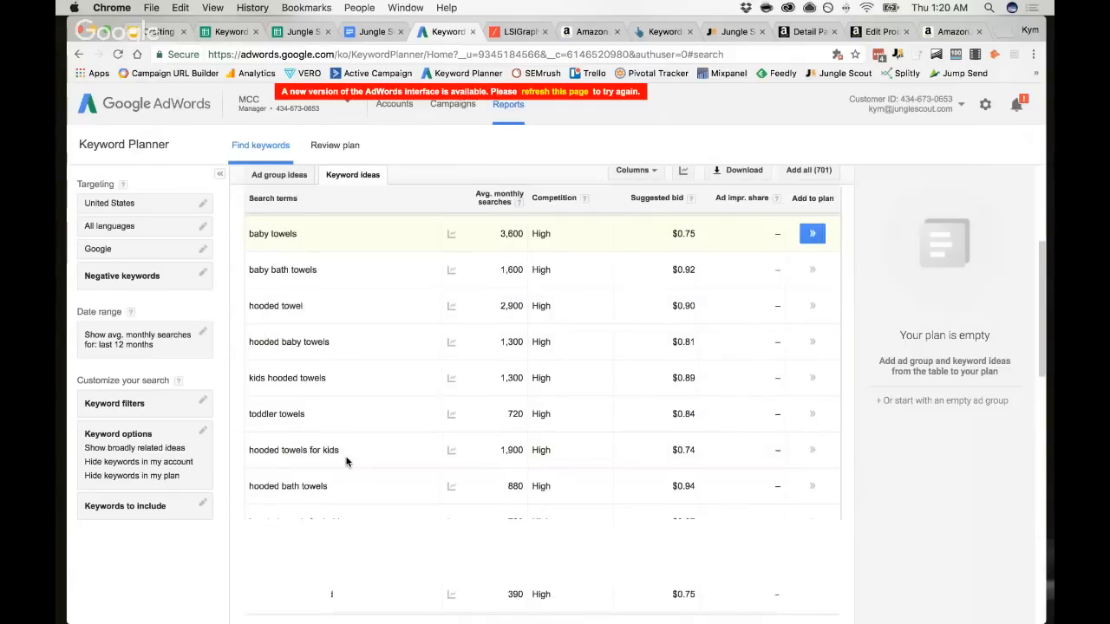
pyautogui.scroll(-1, 345, 461)
pyautogui.scroll(2, 363, 389)
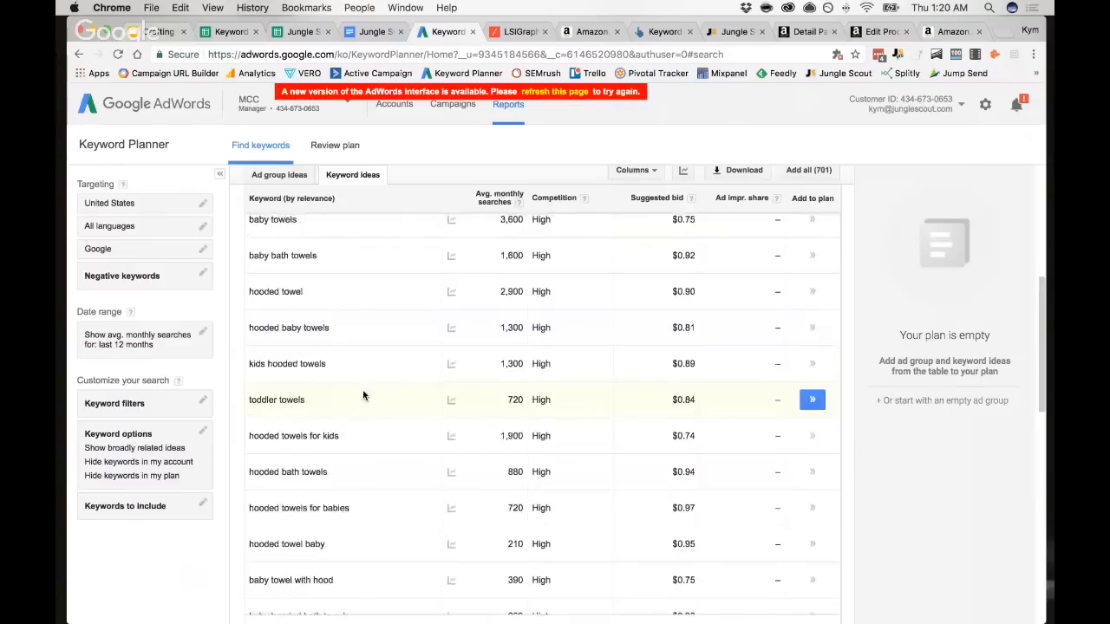
pyautogui.scroll(3, 362, 389)
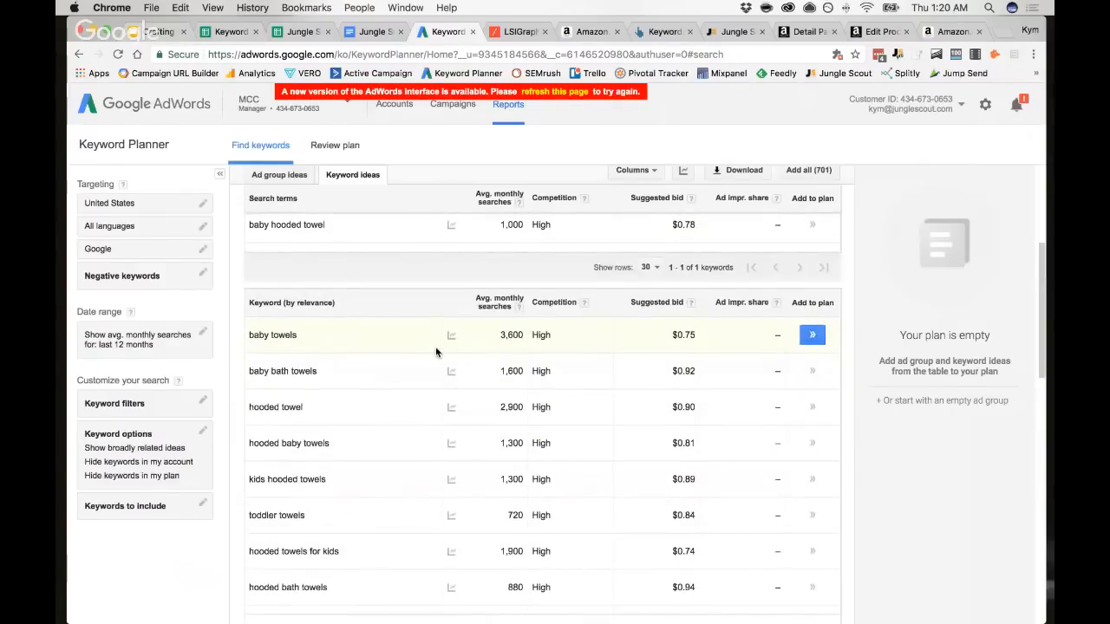
# Step: Return to the Jungle Snugs Keyword Research sheet and review how its keyword tables are grouped by topic
pyautogui.click(292, 32)
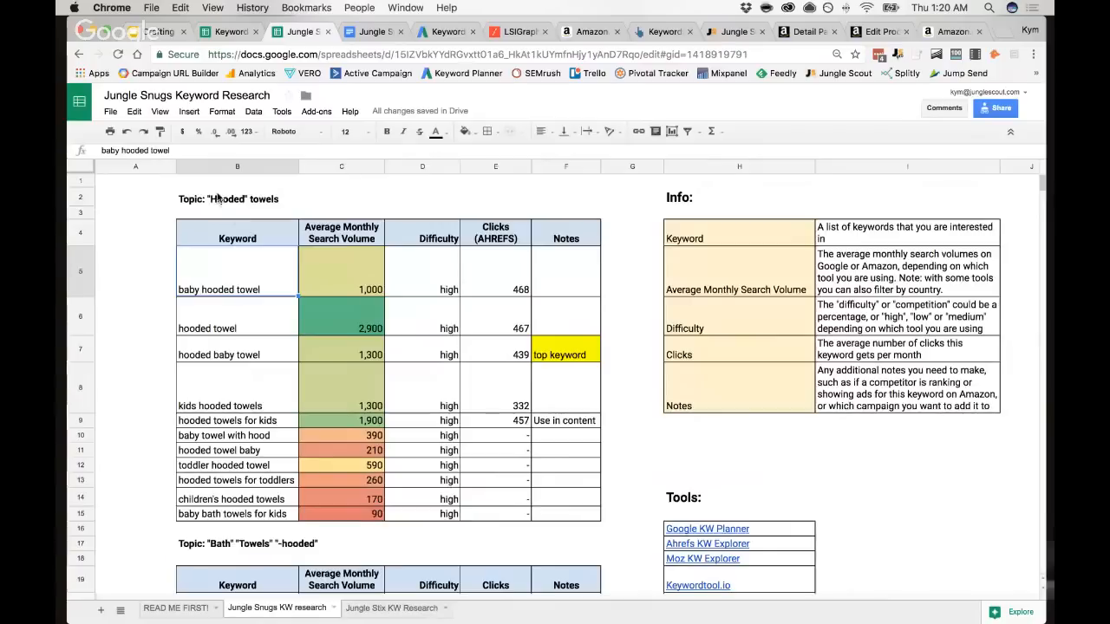
pyautogui.scroll(-1, 286, 356)
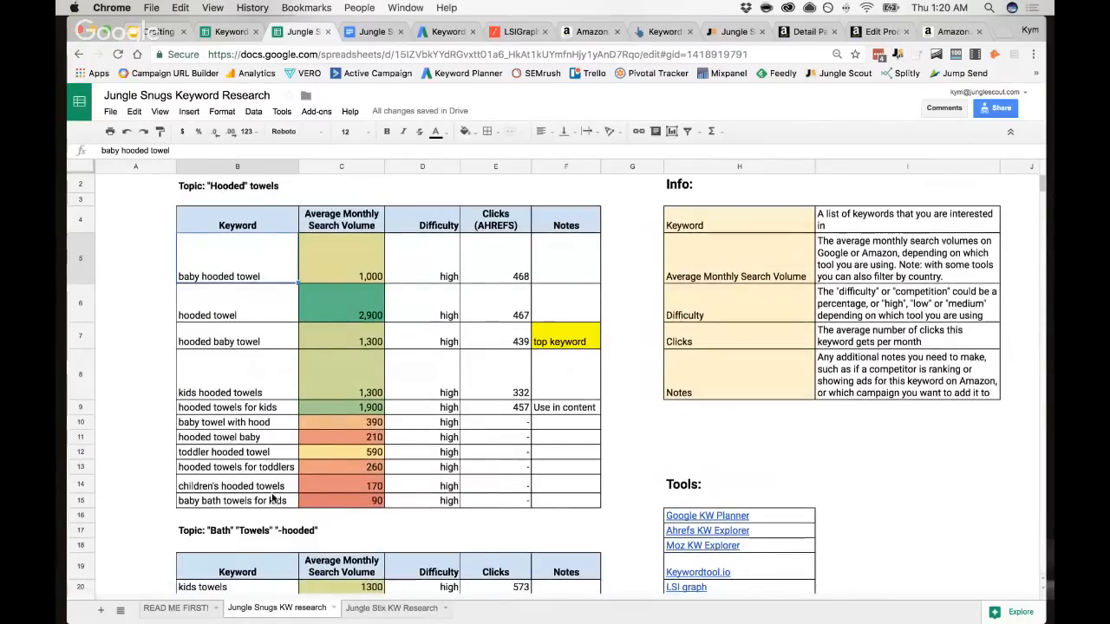
pyautogui.scroll(-10, 377, 533)
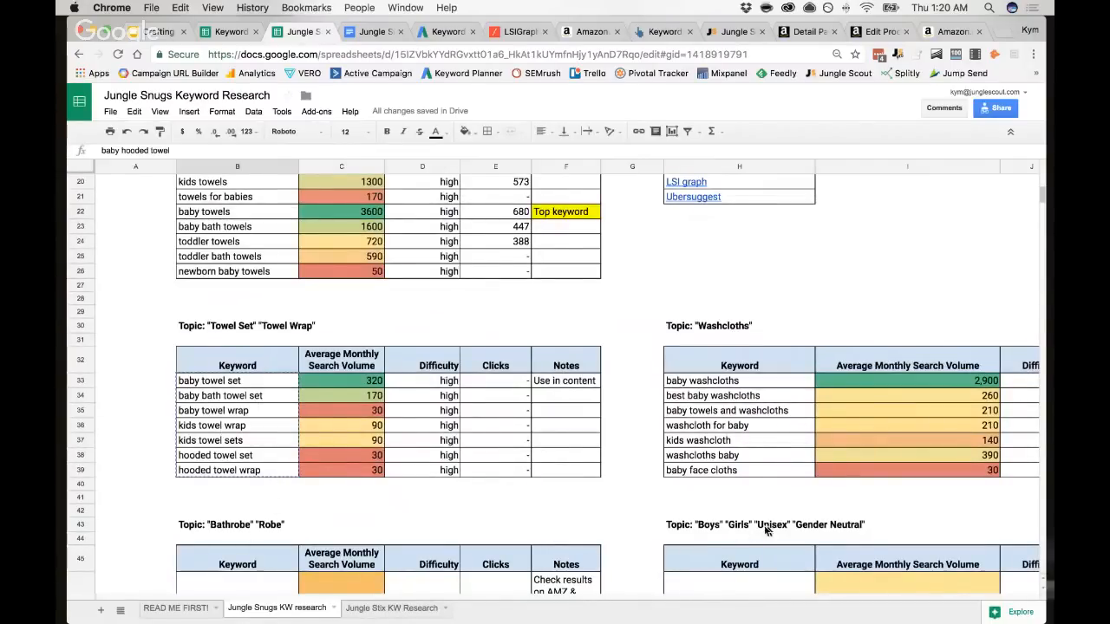
pyautogui.scroll(5, 327, 442)
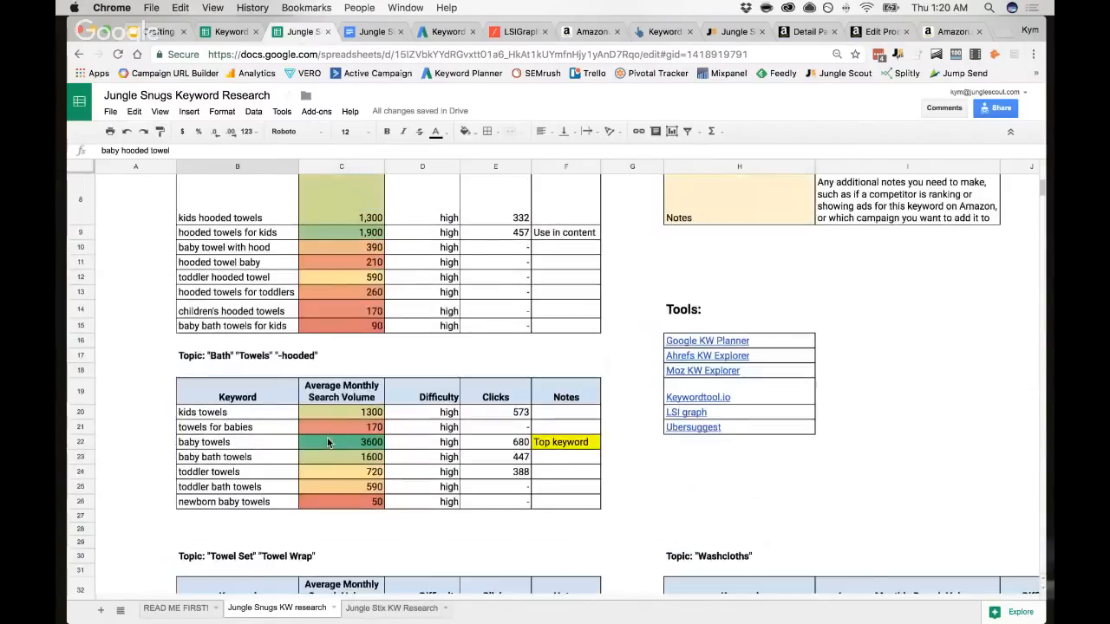
pyautogui.scroll(3, 327, 442)
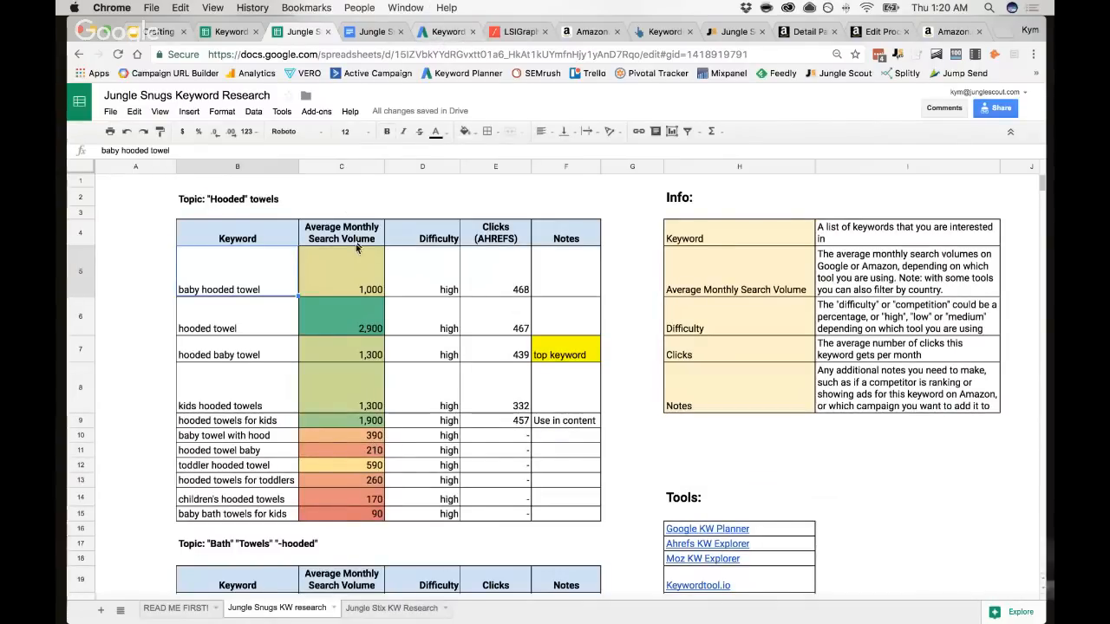
# Step: Switch to LSIGraph, enter "baby hooded towel", complete the robot check and generate the related LSI keywords
pyautogui.click(517, 32)
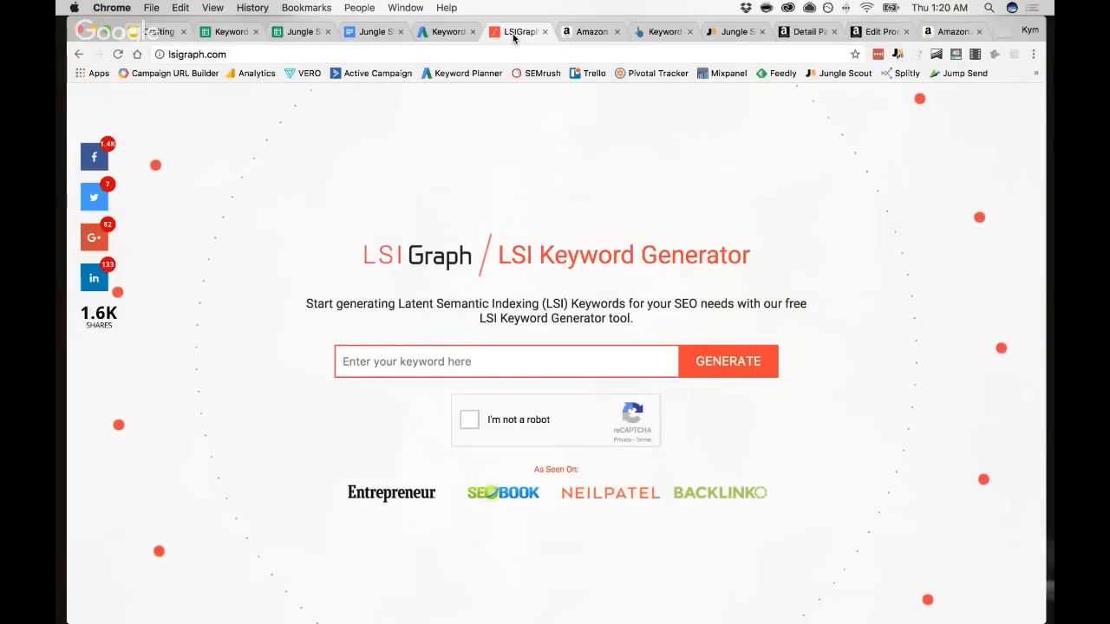
pyautogui.click(370, 364)
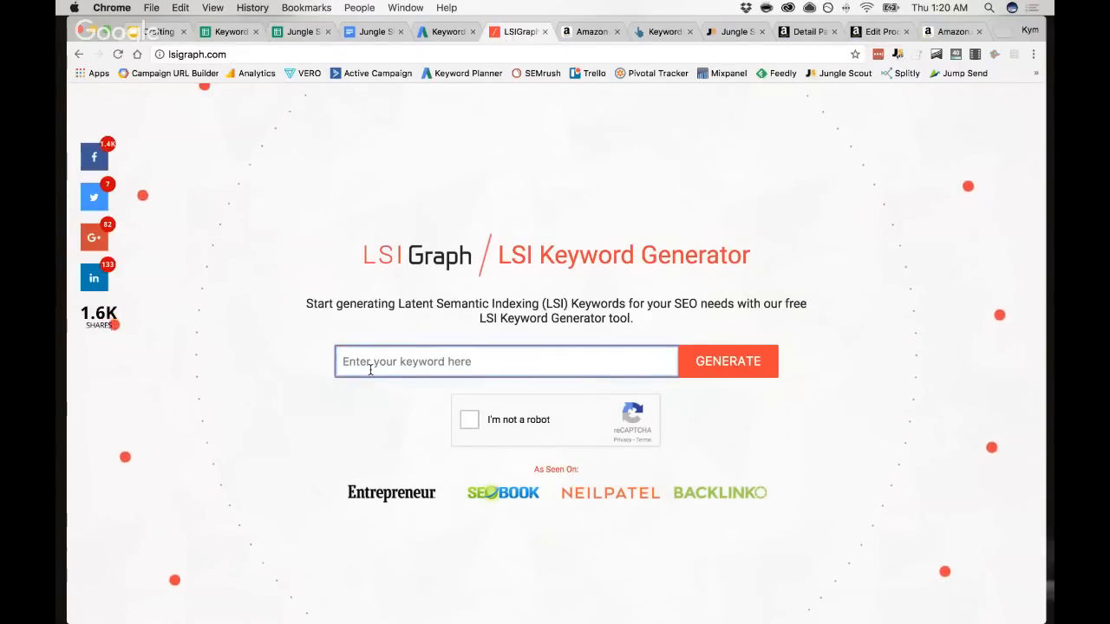
pyautogui.write('baby h')
pyautogui.click(407, 386)
pyautogui.click(469, 419)
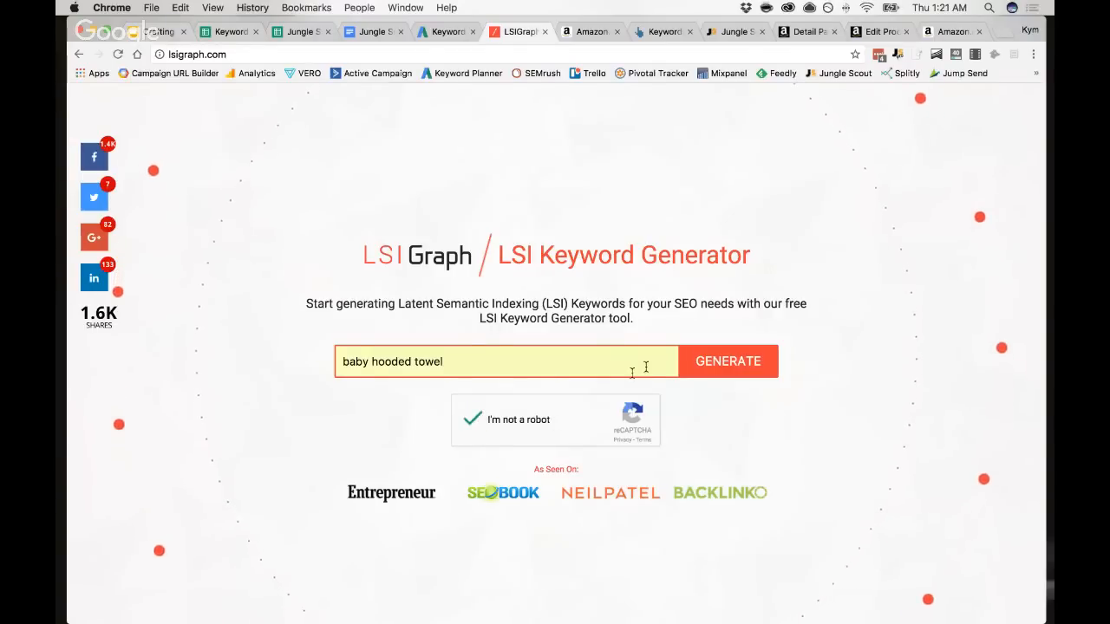
pyautogui.click(713, 360)
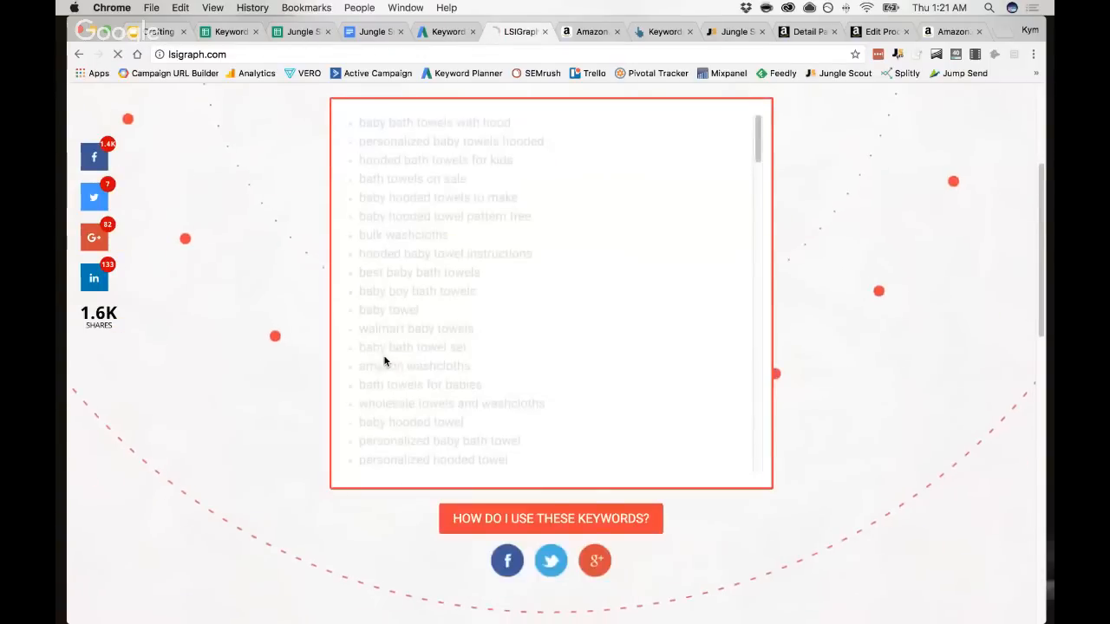
# Step: Compare the generated LSI keywords with the topic tables in the keyword research sheet and the Keyword Planner ideas
pyautogui.scroll(-15, 564, 271)
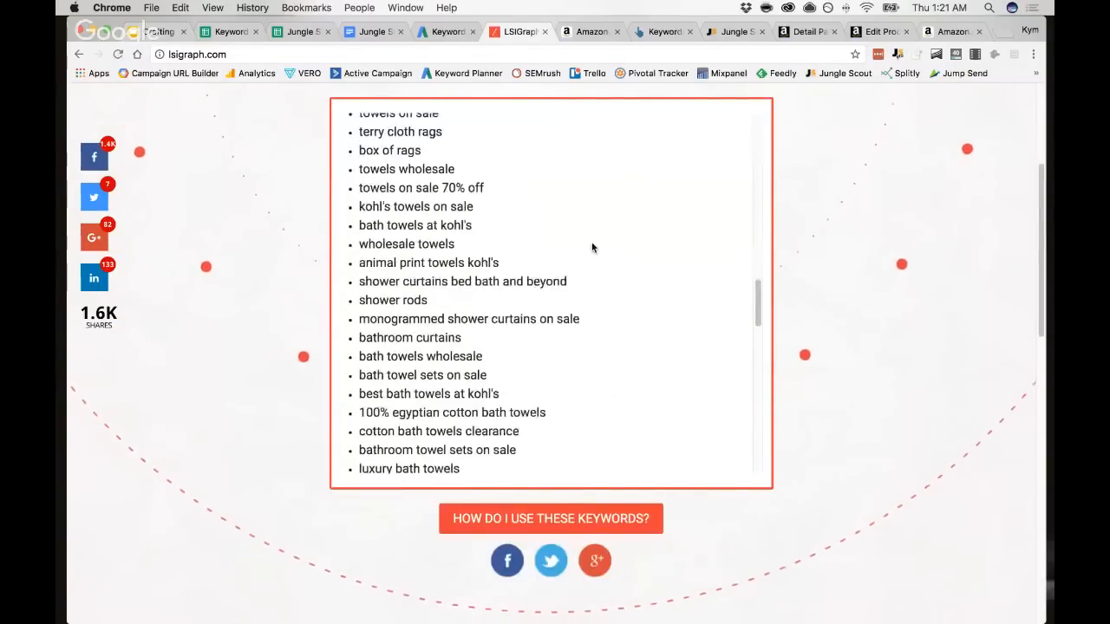
pyautogui.scroll(8, 577, 240)
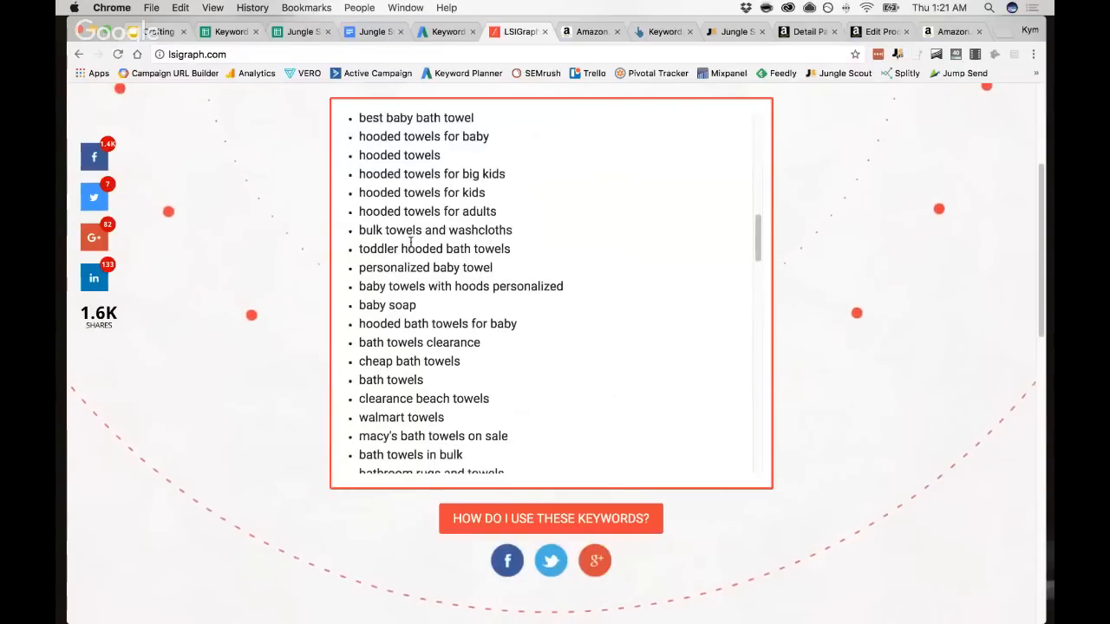
pyautogui.scroll(3, 425, 260)
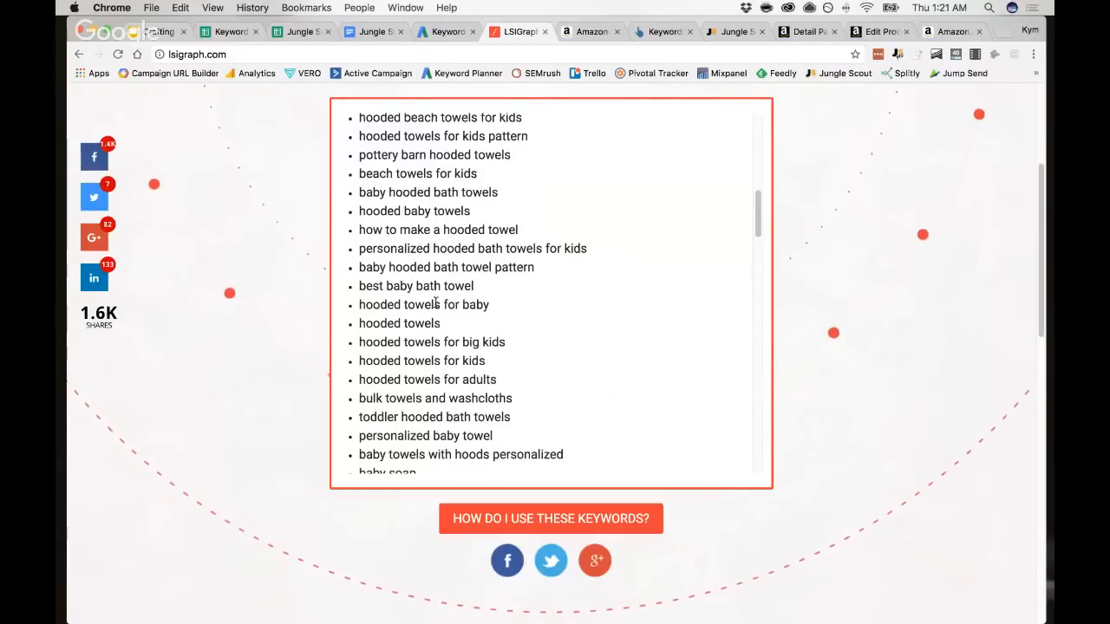
pyautogui.scroll(10, 436, 301)
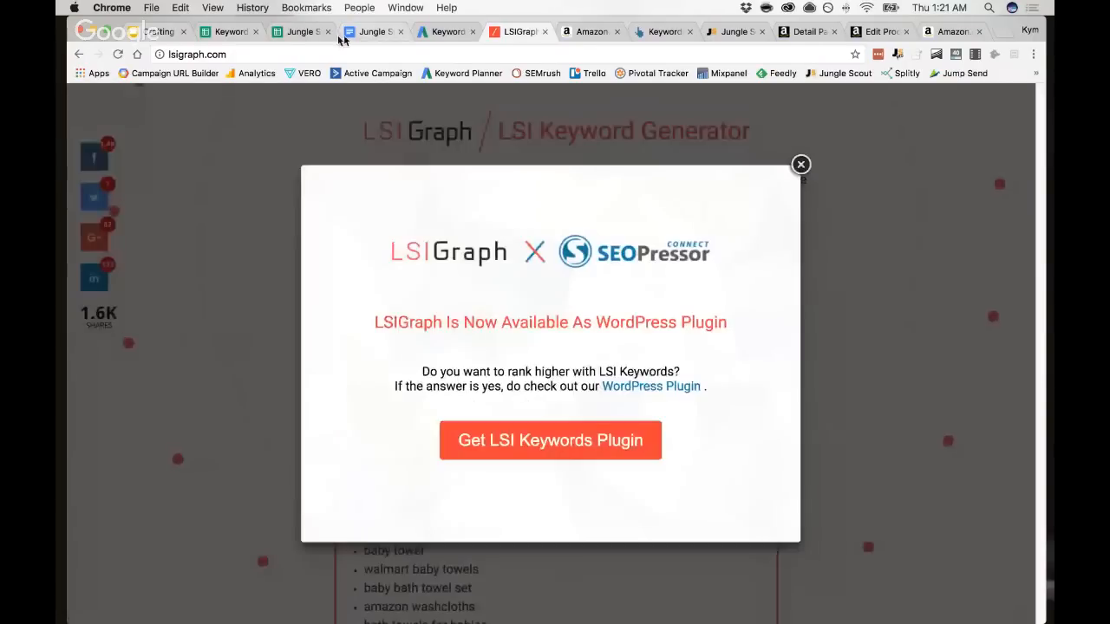
pyautogui.click(295, 32)
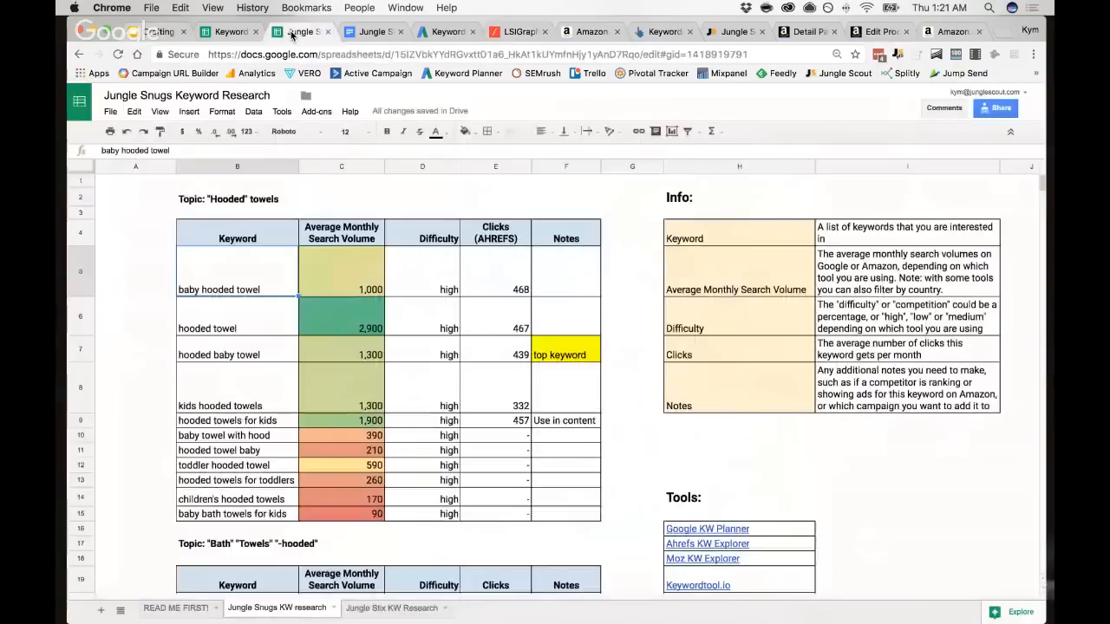
pyautogui.scroll(-15, 450, 329)
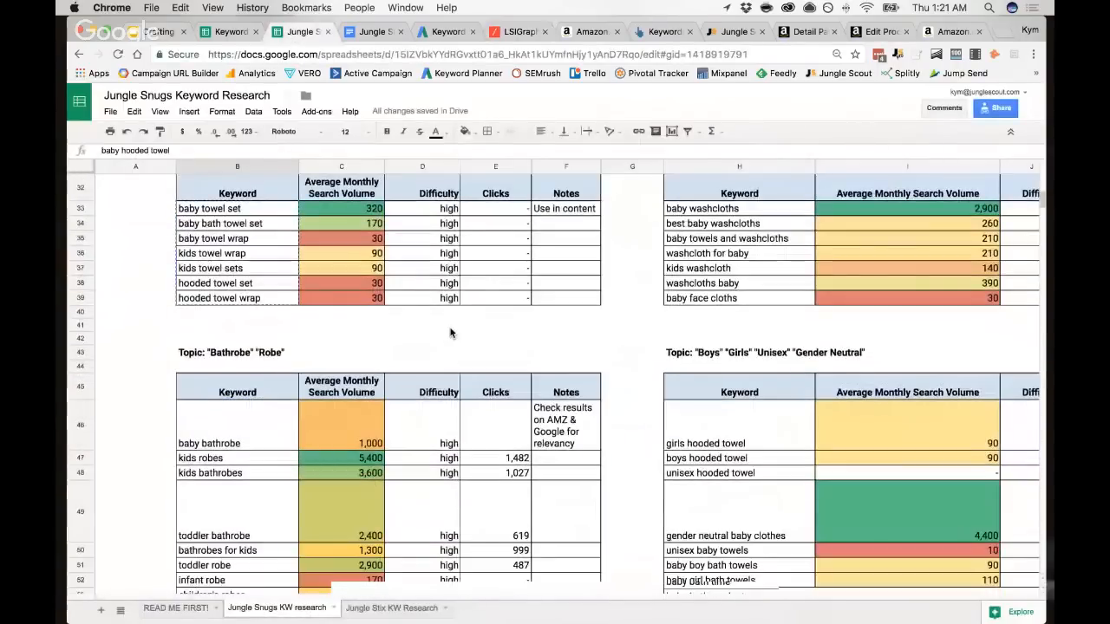
pyautogui.scroll(10, 450, 335)
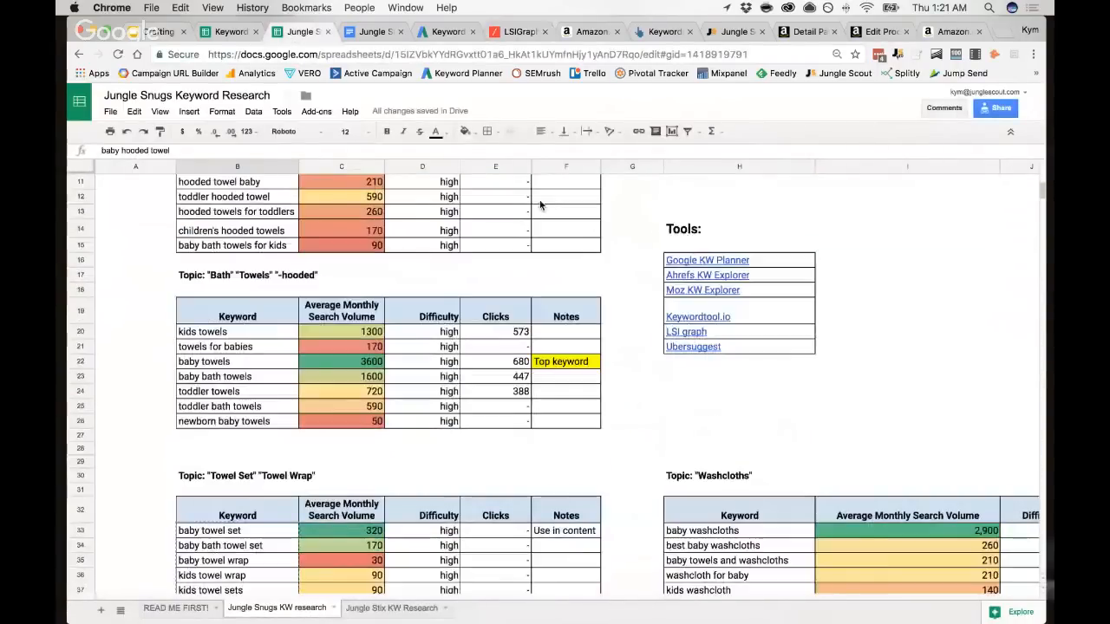
pyautogui.click(518, 31)
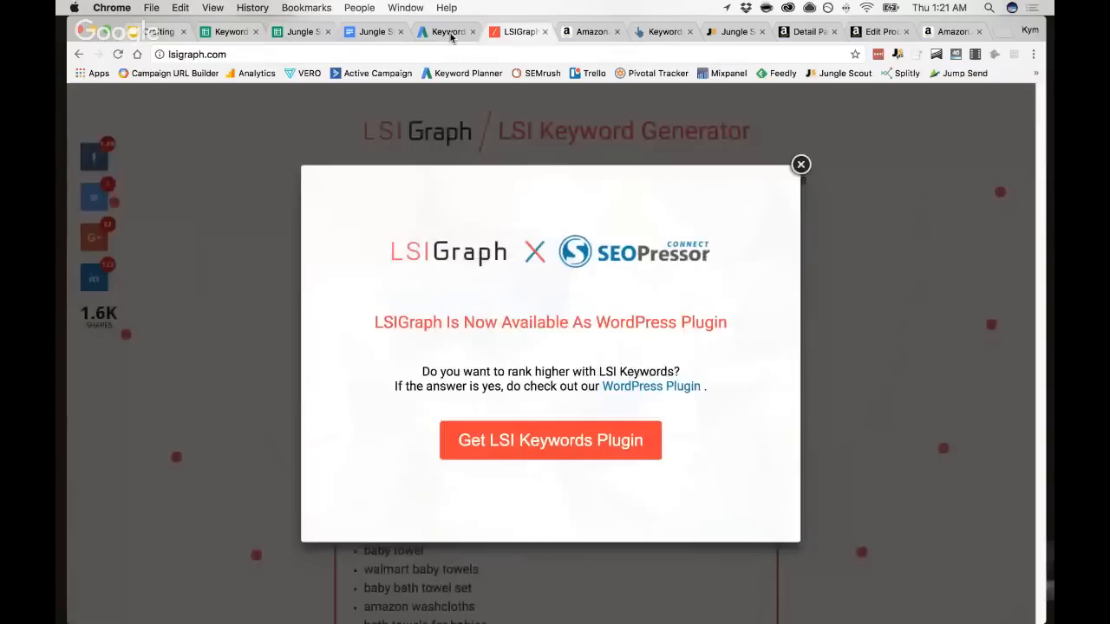
pyautogui.click(449, 33)
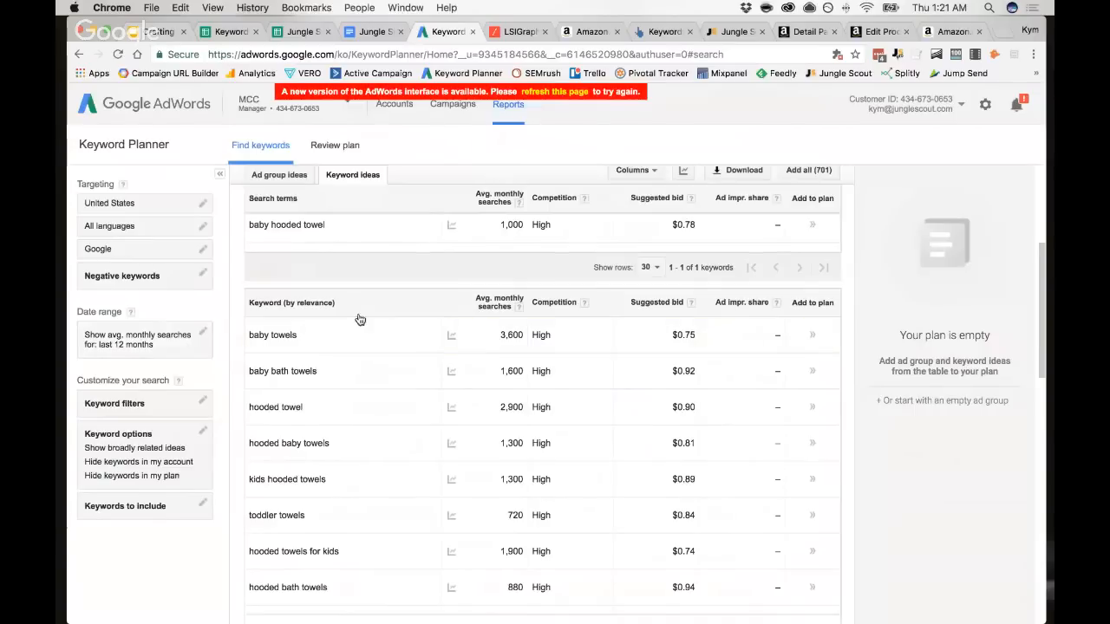
# Step: Switch to Ahrefs Keywords Explorer and examine the three keywords' metrics and overview, including keyword ideas, top countries and traffic share by domains
pyautogui.click(656, 33)
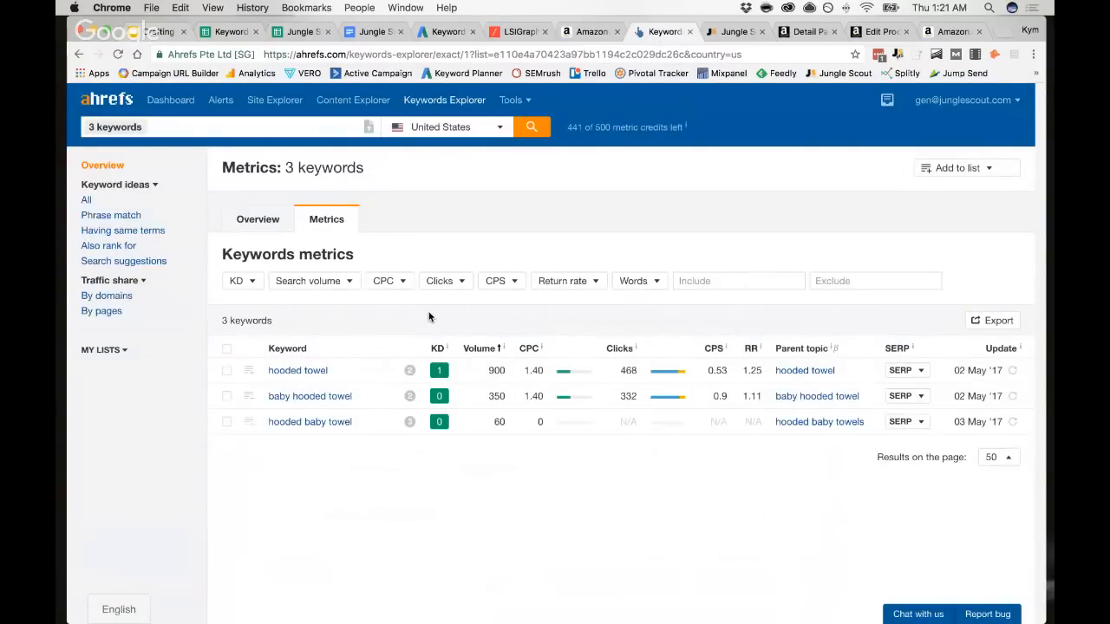
pyautogui.click(241, 222)
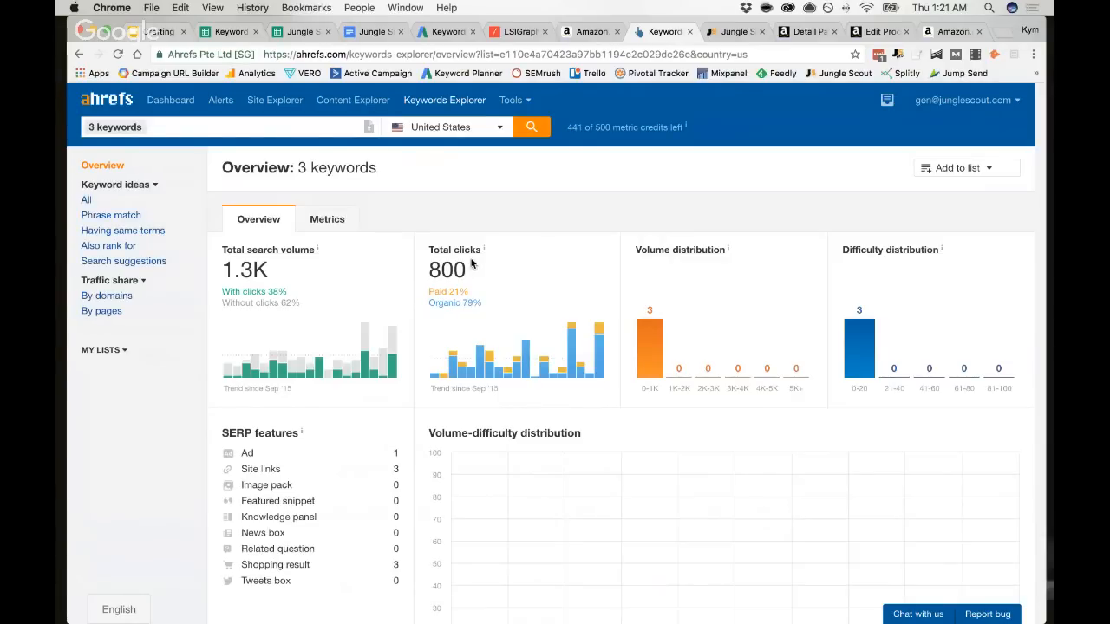
pyautogui.scroll(-5, 472, 263)
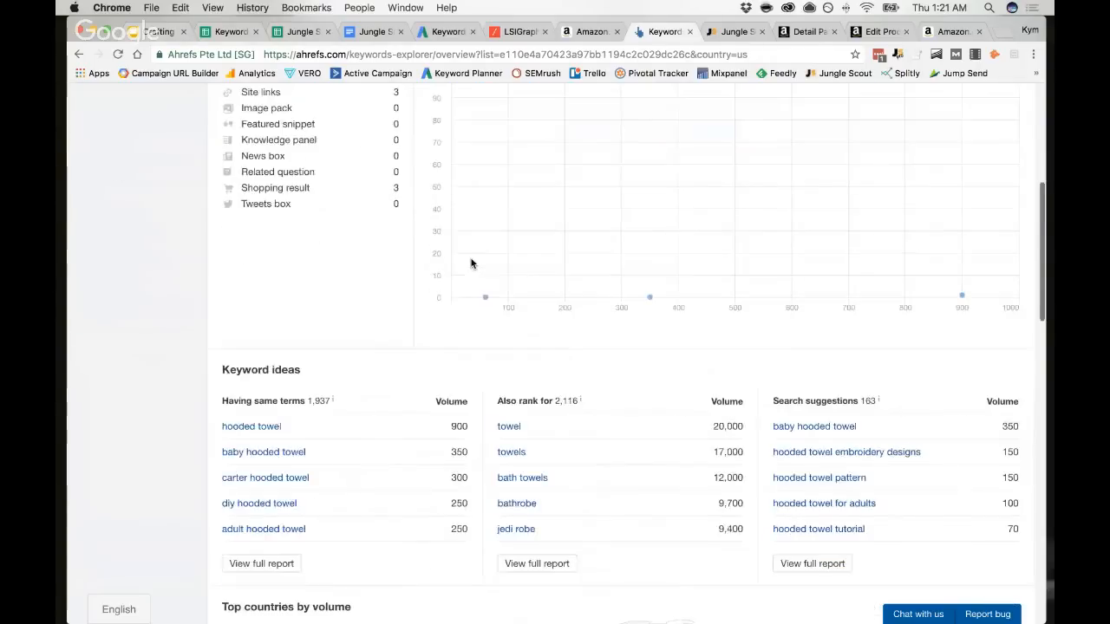
pyautogui.scroll(-2, 471, 264)
pyautogui.scroll(-6, 347, 260)
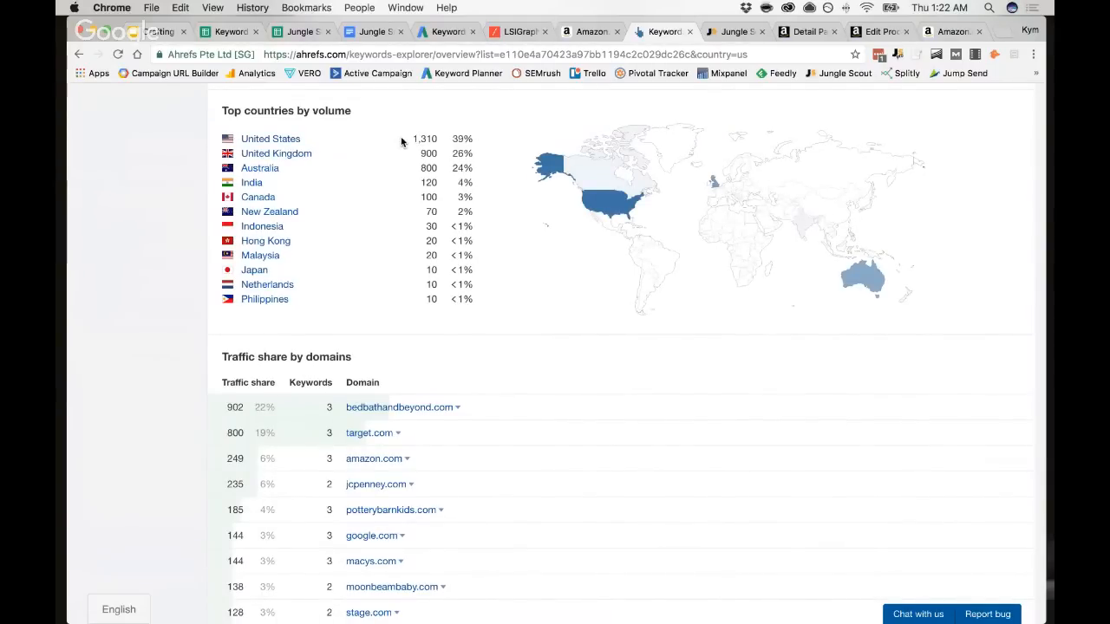
pyautogui.scroll(-2, 408, 236)
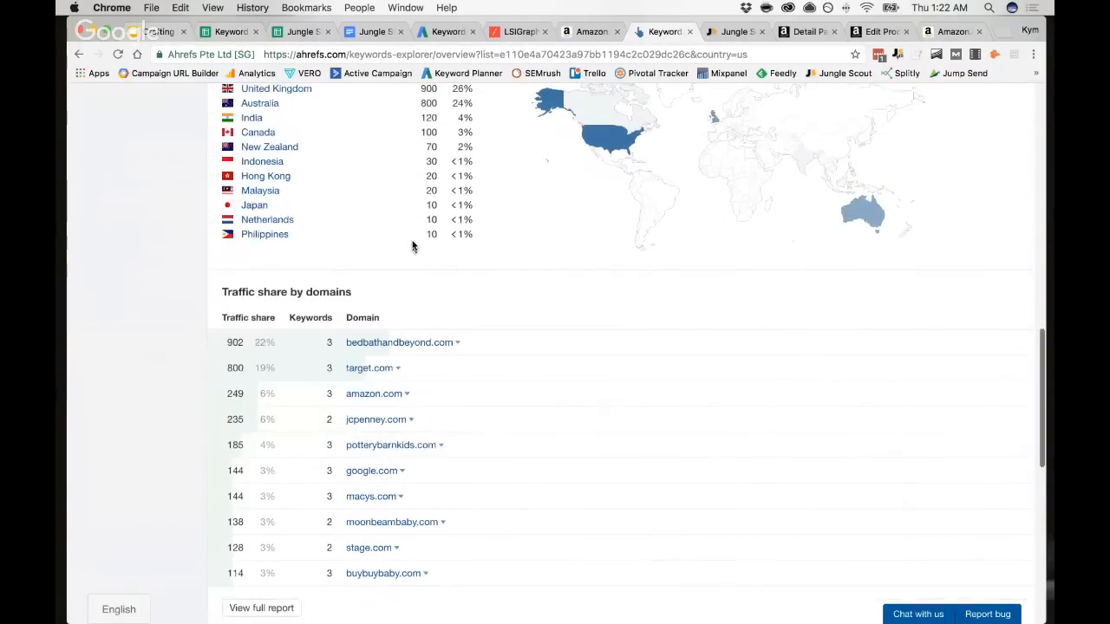
pyautogui.scroll(-2, 447, 265)
pyautogui.moveTo(353, 192); pyautogui.dragTo(223, 192)
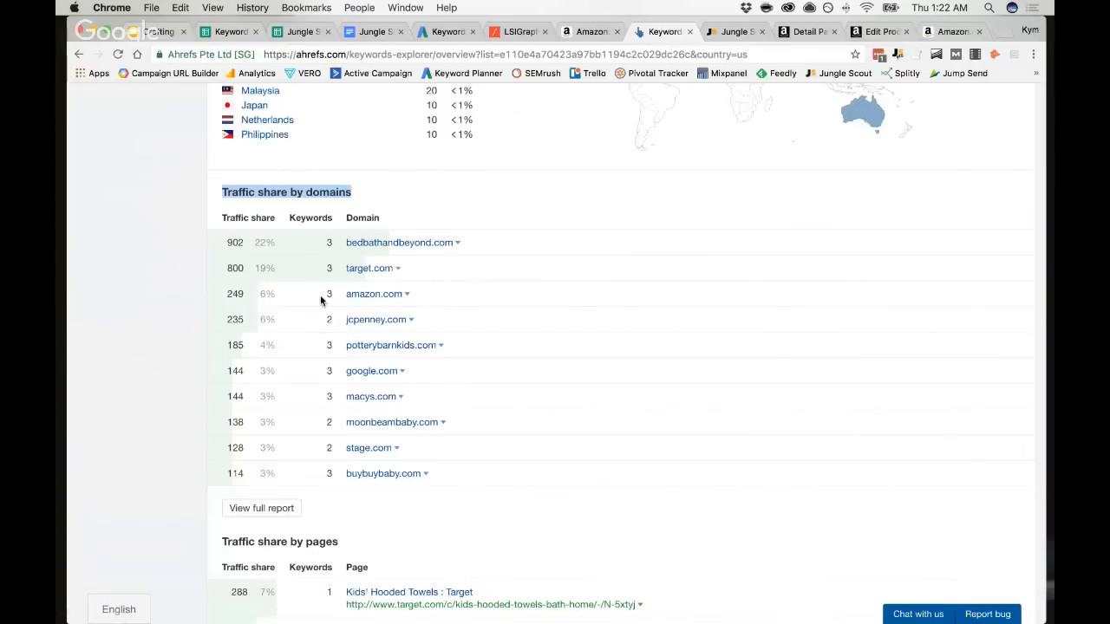
pyautogui.scroll(3, 515, 296)
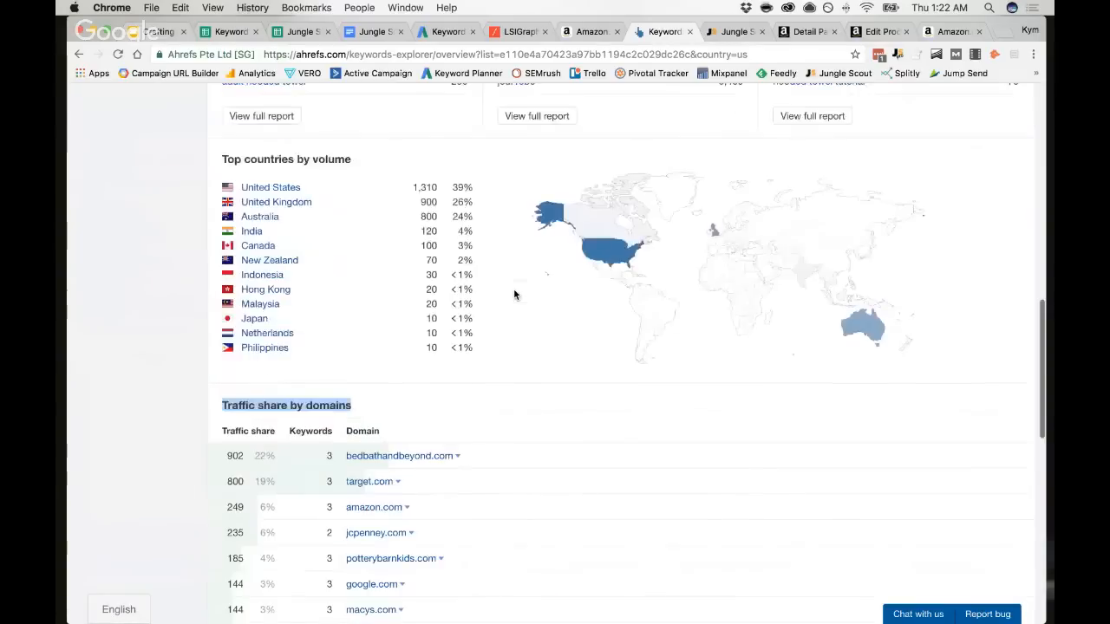
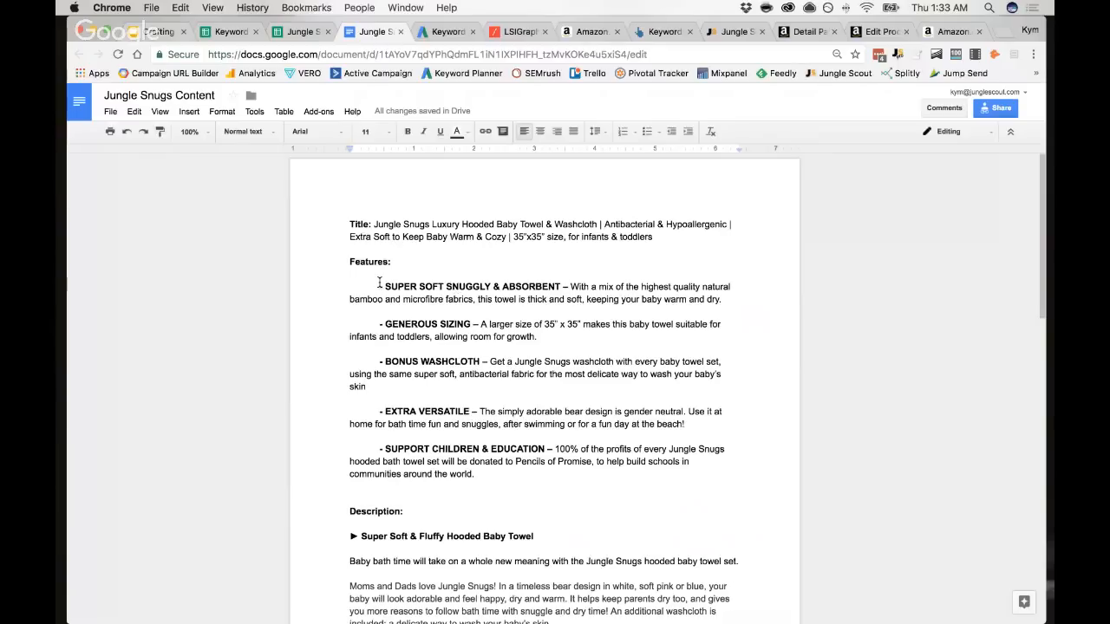
# Step: Review the title, feature bullets and description sections of the Jungle Snugs Content document, highlighting the full product title
pyautogui.scroll(-5, 379, 281)
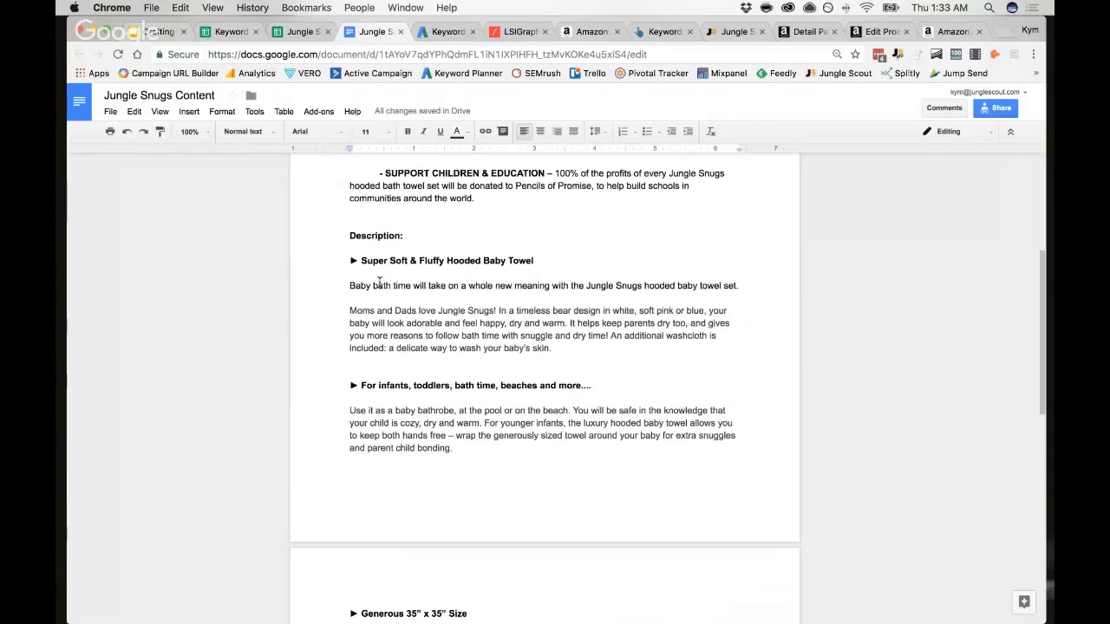
pyautogui.scroll(5, 378, 282)
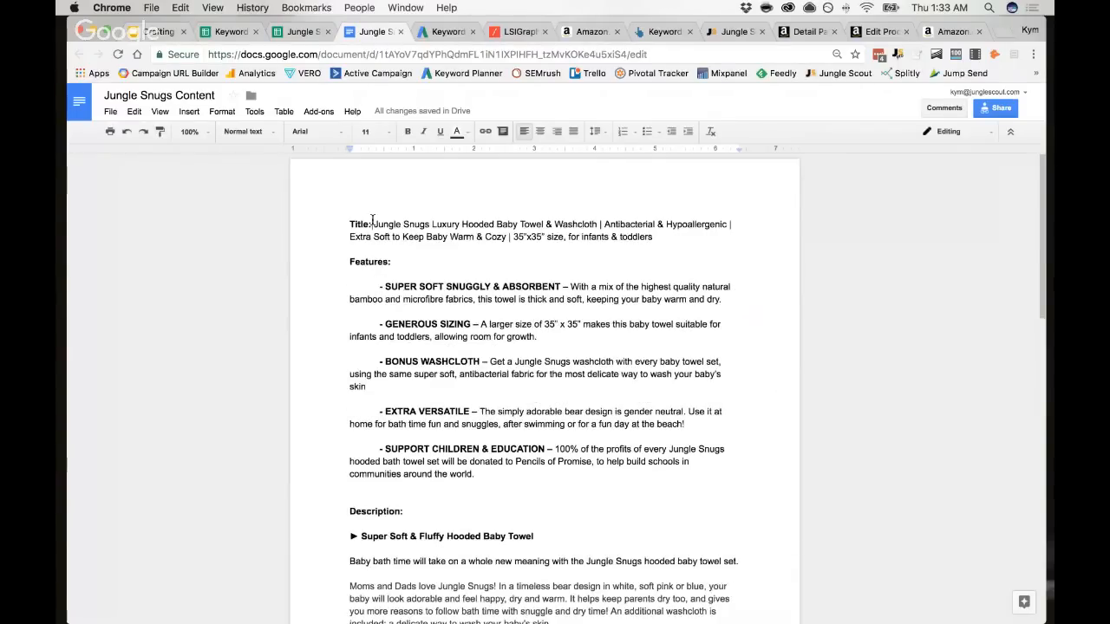
pyautogui.moveTo(373, 224); pyautogui.dragTo(655, 237)
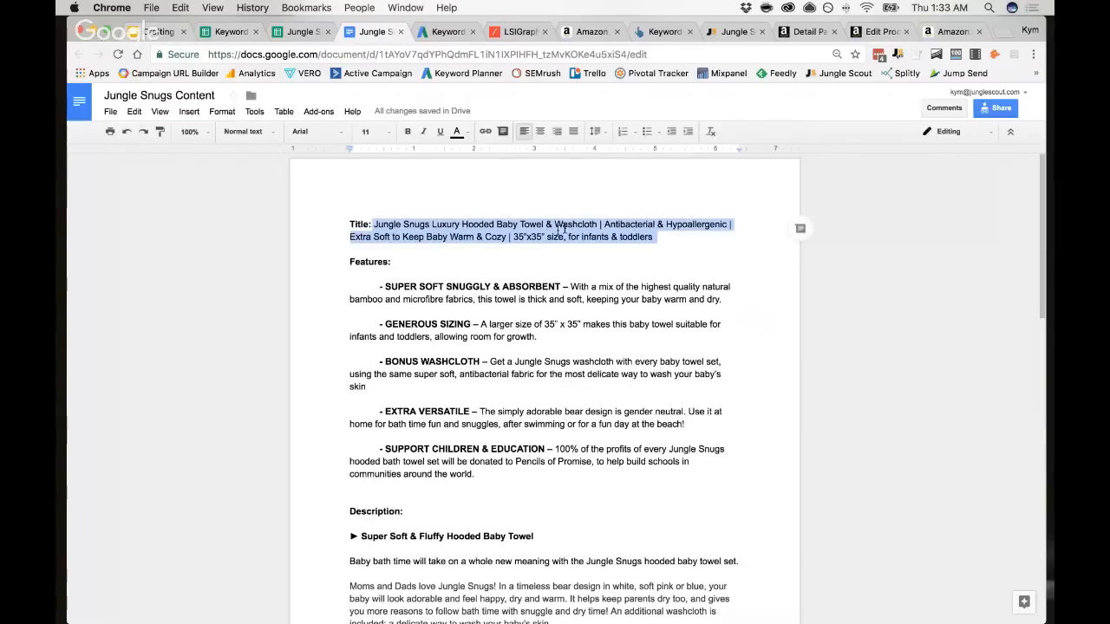
pyautogui.click(510, 237)
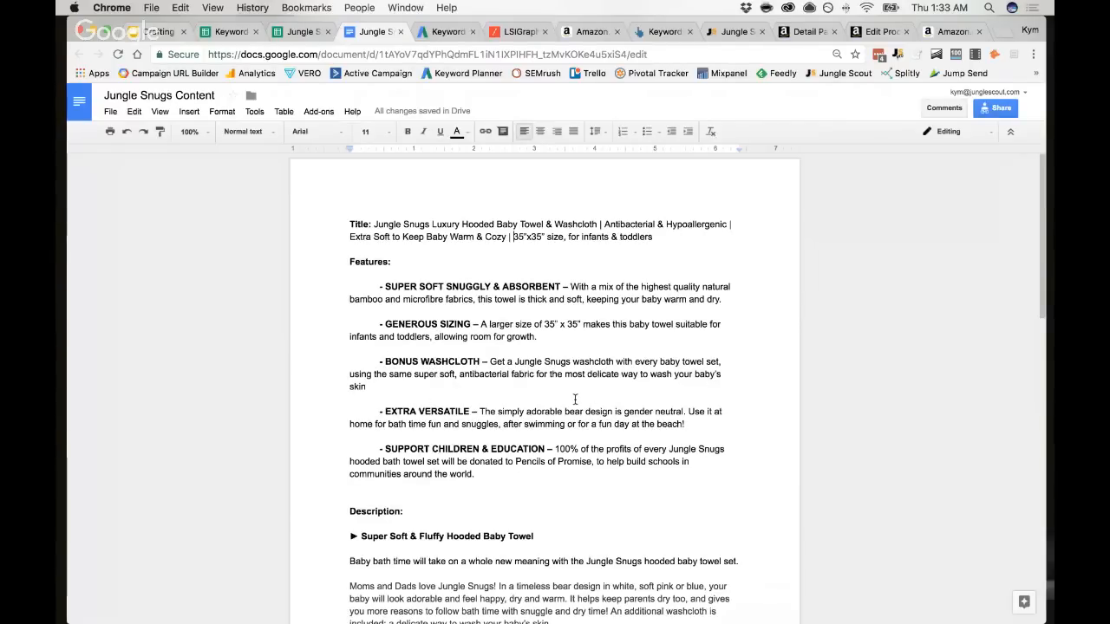
pyautogui.scroll(-2, 575, 398)
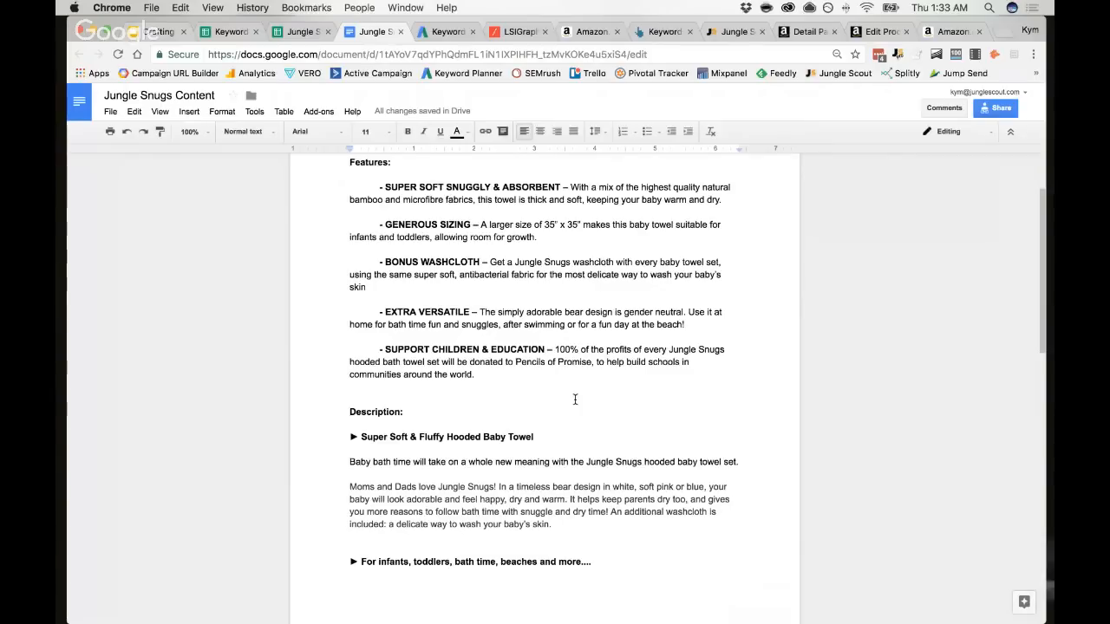
pyautogui.scroll(-4, 574, 399)
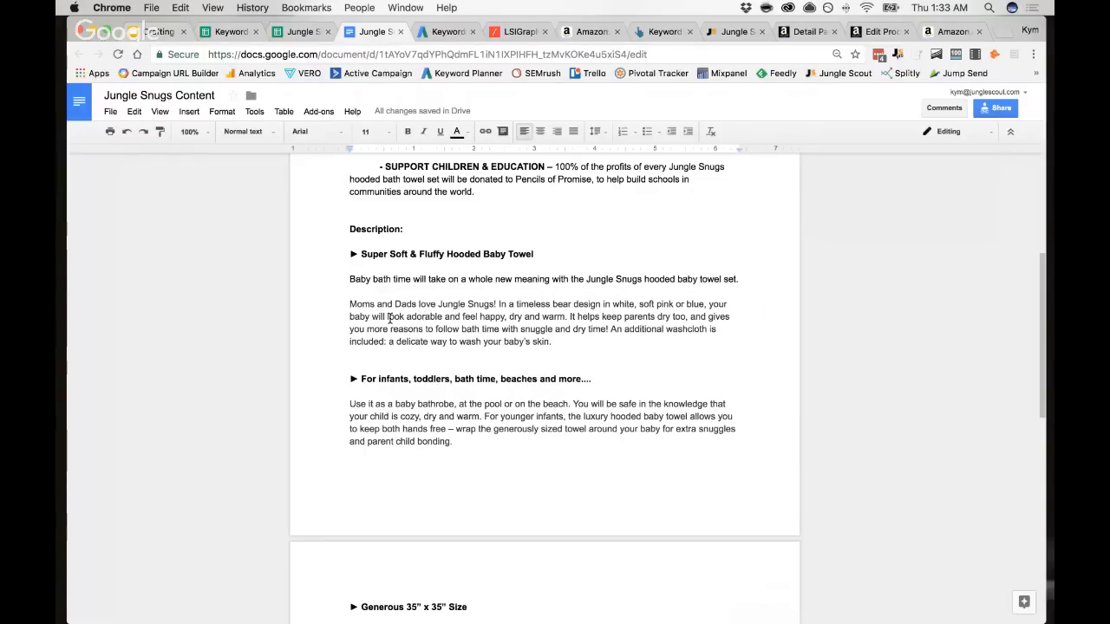
pyautogui.scroll(-3, 443, 319)
pyautogui.scroll(-4, 443, 318)
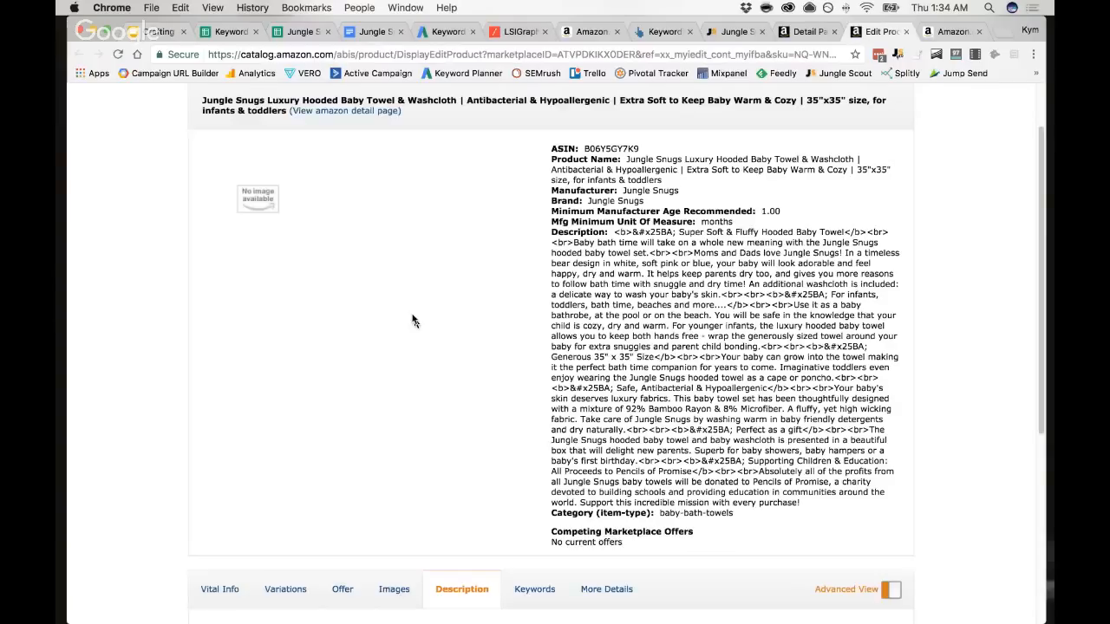
# Step: Switch to the Amazon product editing page and review the bullet-point fields that hold the listing's features
pyautogui.scroll(-5, 413, 321)
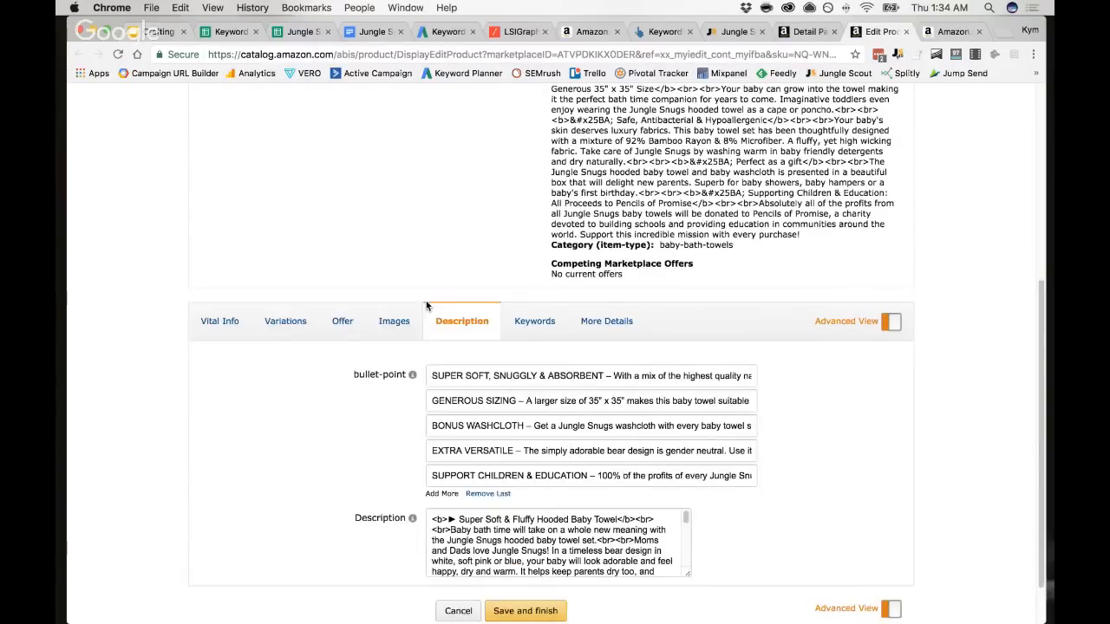
pyautogui.scroll(3, 426, 305)
pyautogui.scroll(-4, 431, 299)
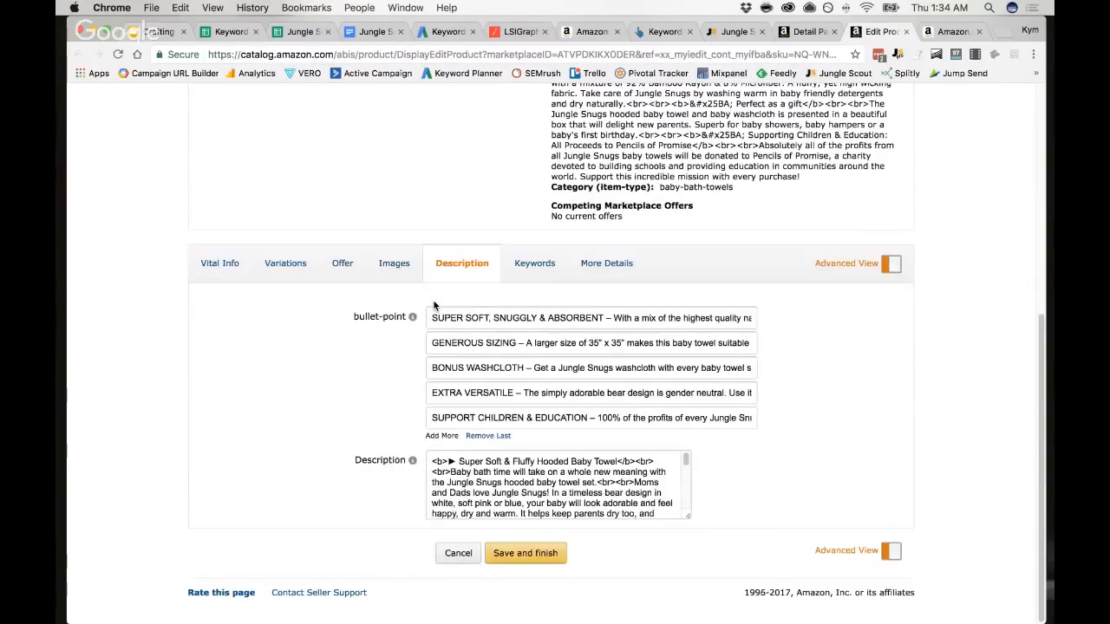
pyautogui.scroll(3, 434, 306)
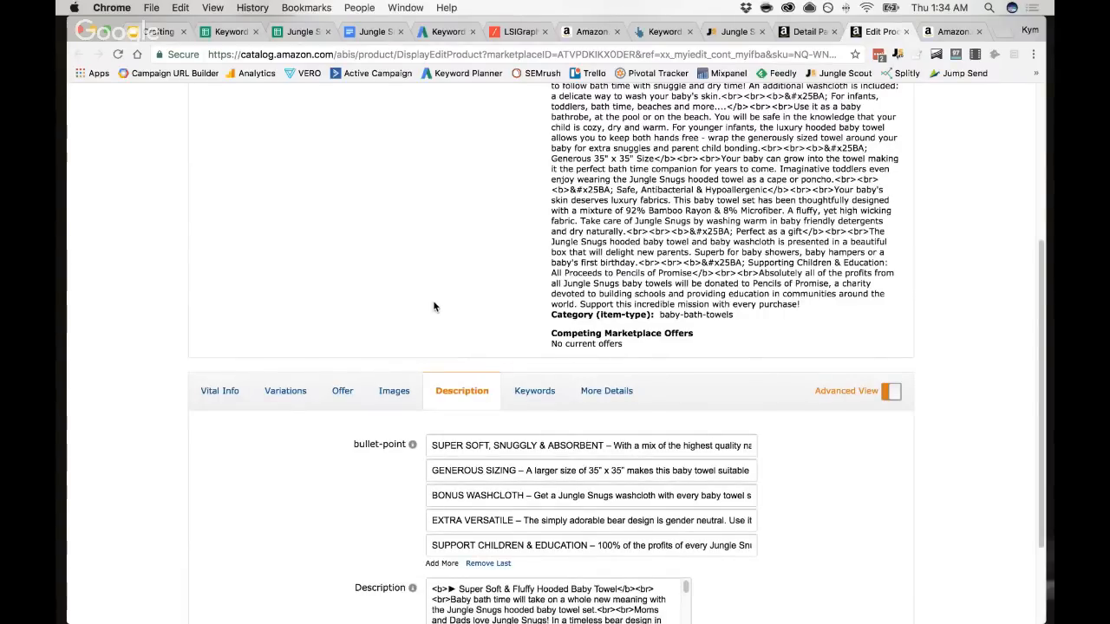
pyautogui.scroll(-3, 435, 306)
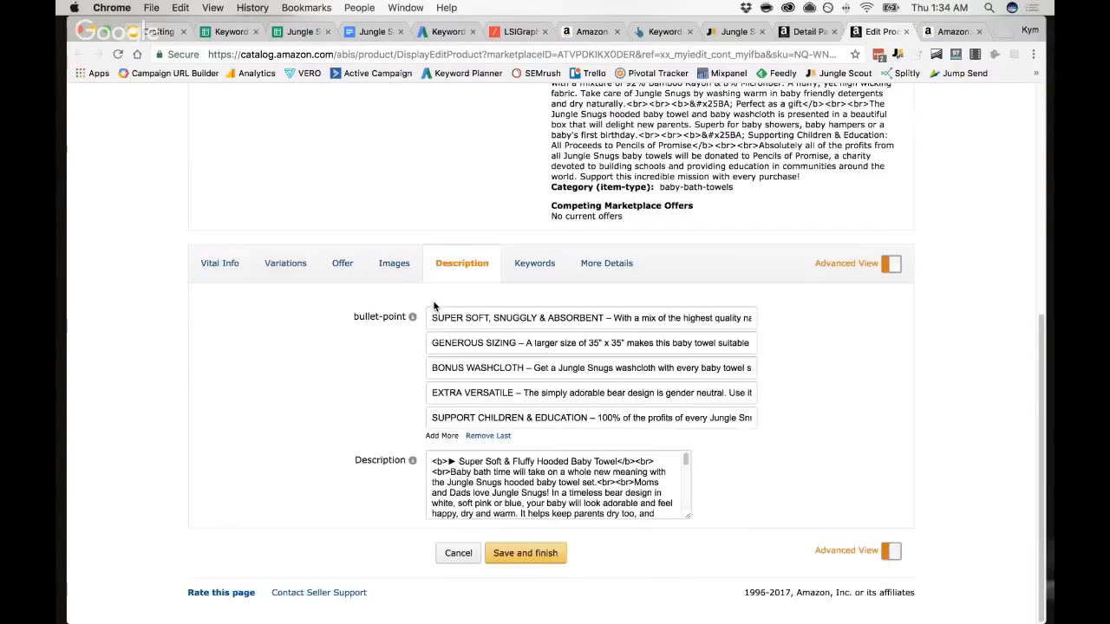
pyautogui.moveTo(432, 317); pyautogui.dragTo(800, 322)
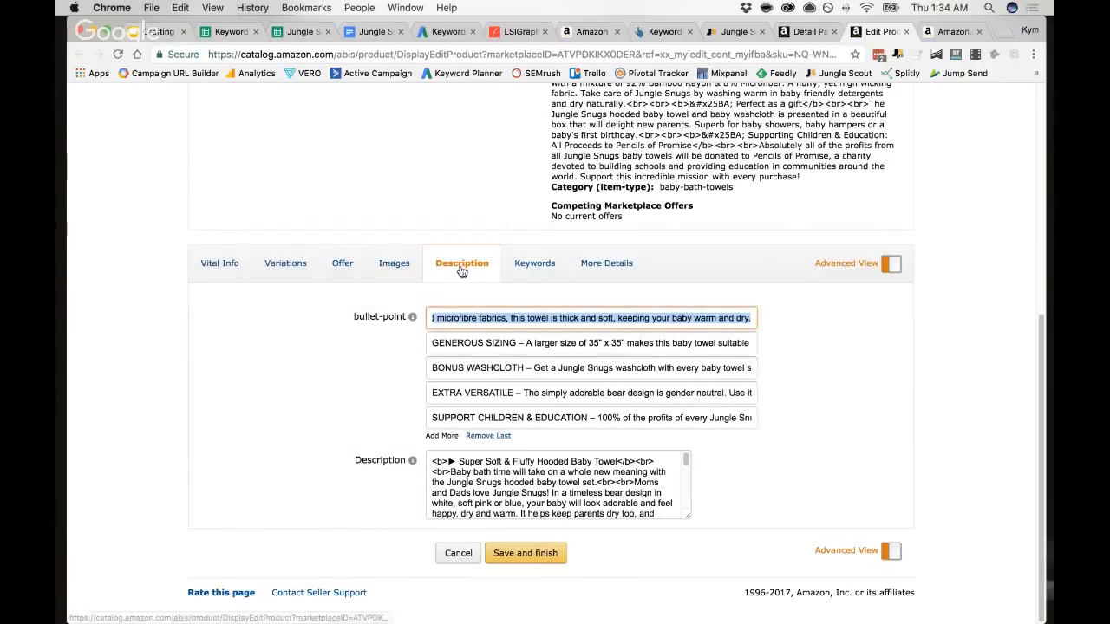
pyautogui.click(440, 321)
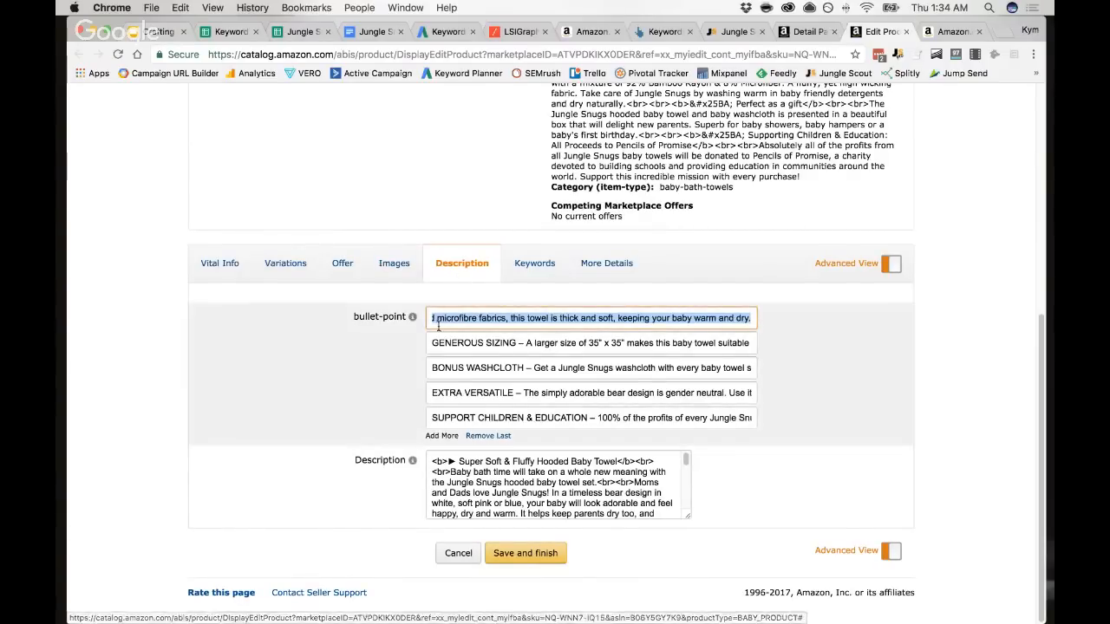
pyautogui.tripleClick(438, 436)
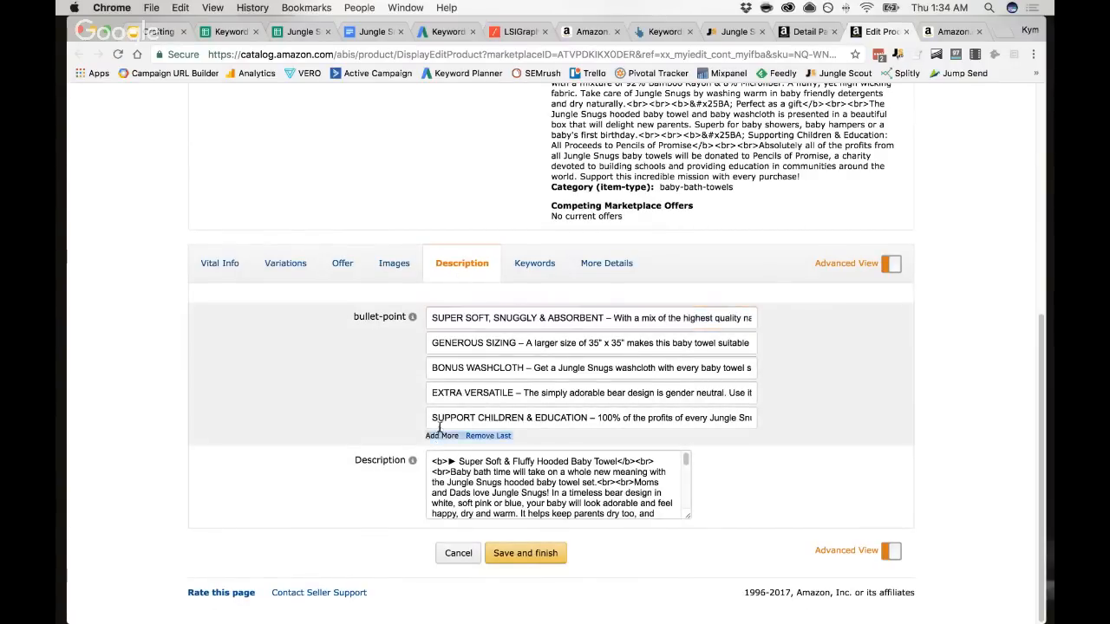
pyautogui.click(443, 368)
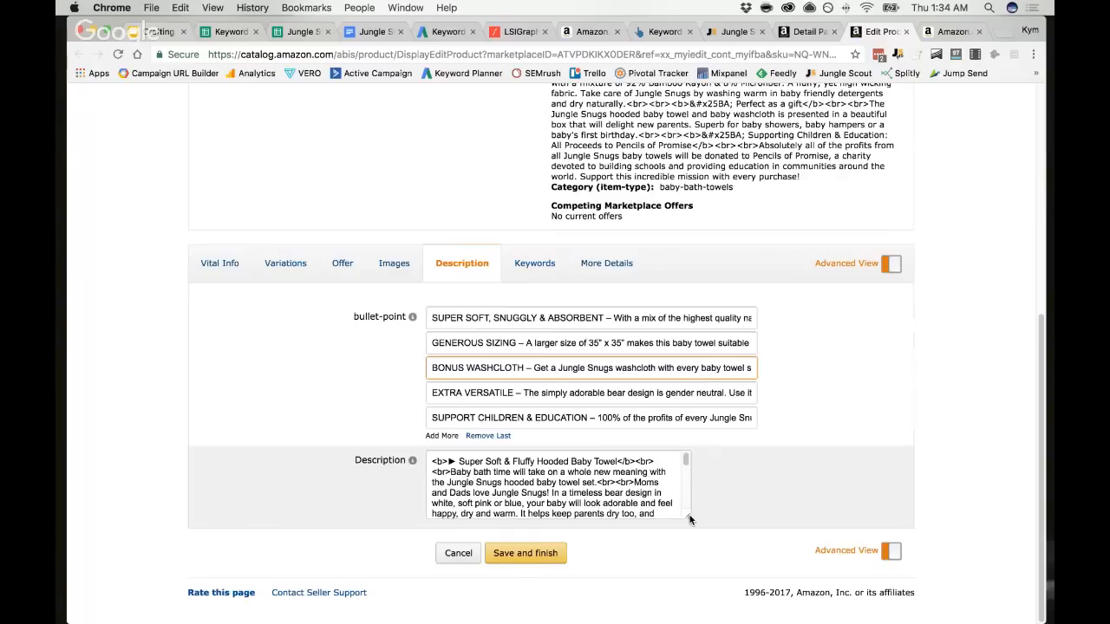
# Step: Enlarge the Description box and examine how the product description is formatted with HTML bold and line-break tags
pyautogui.moveTo(690, 520); pyautogui.dragTo(826, 622)
pyautogui.scroll(-1, 759, 442)
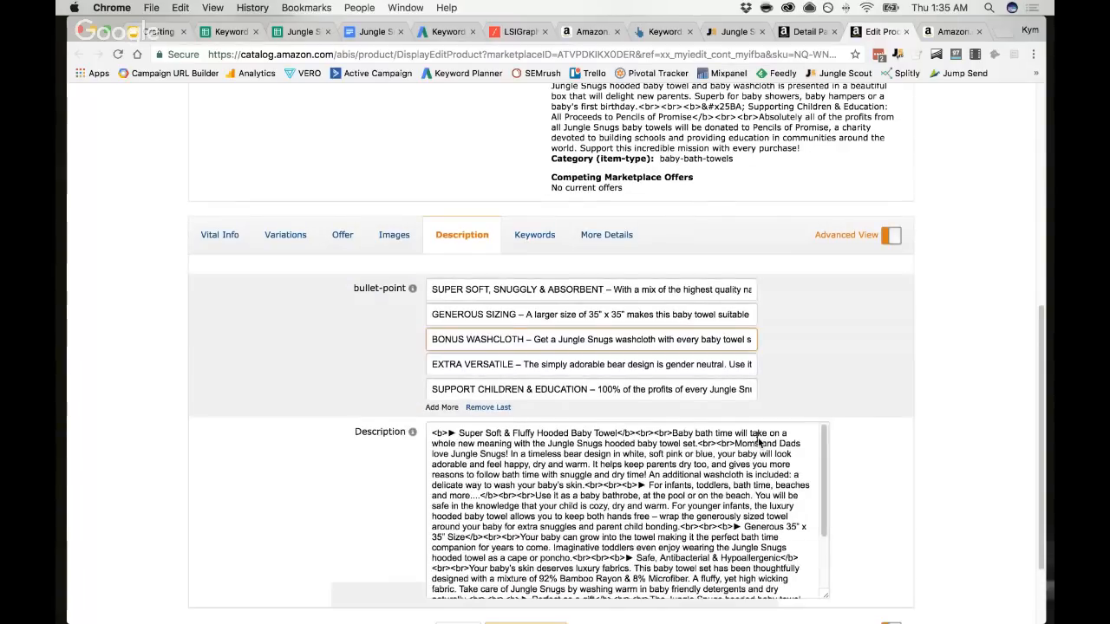
pyautogui.scroll(-5, 758, 442)
pyautogui.scroll(1, 805, 384)
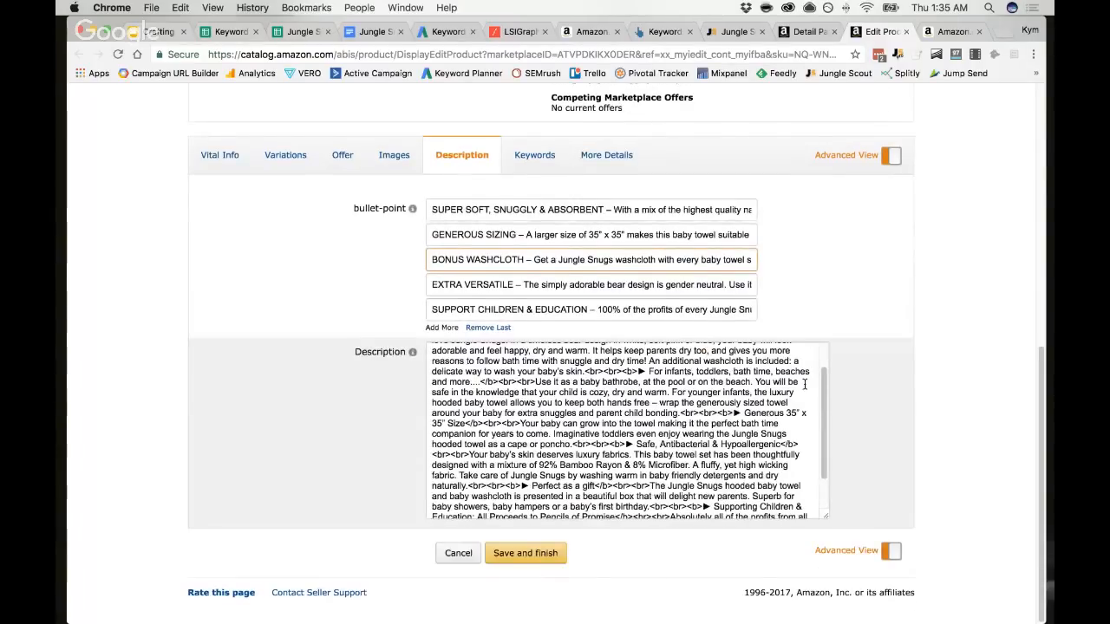
pyautogui.scroll(2, 805, 384)
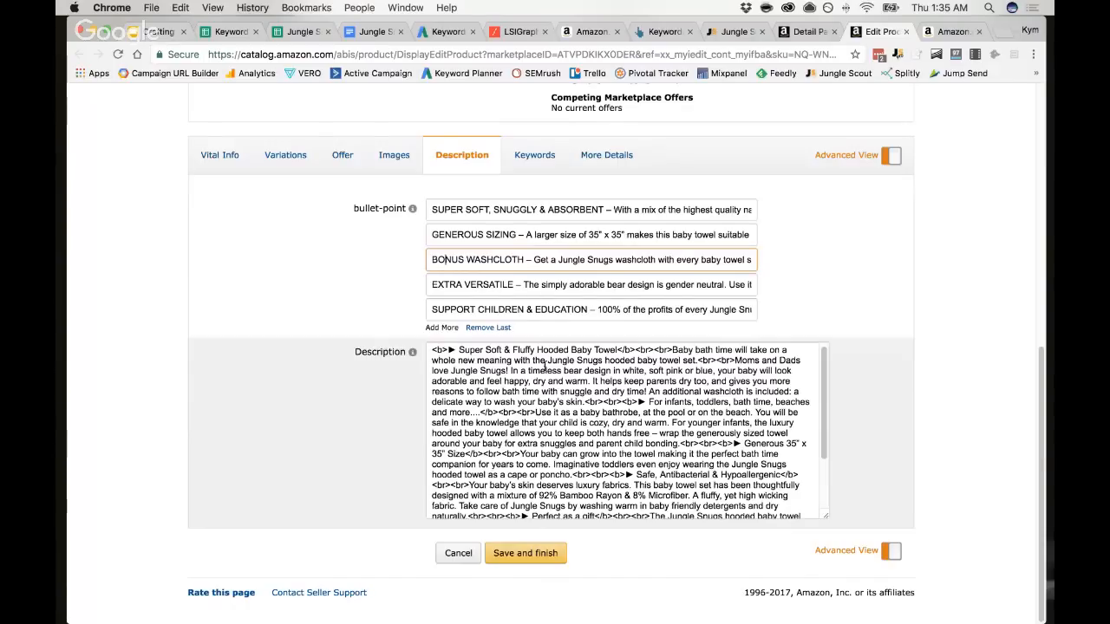
pyautogui.moveTo(455, 362); pyautogui.dragTo(615, 457)
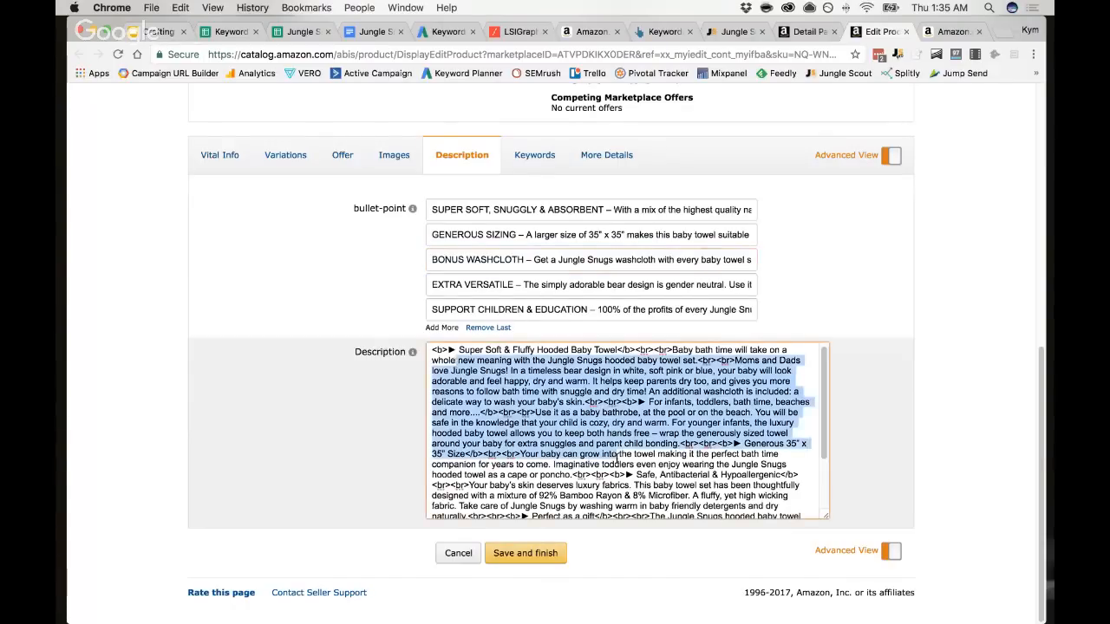
pyautogui.click(487, 377)
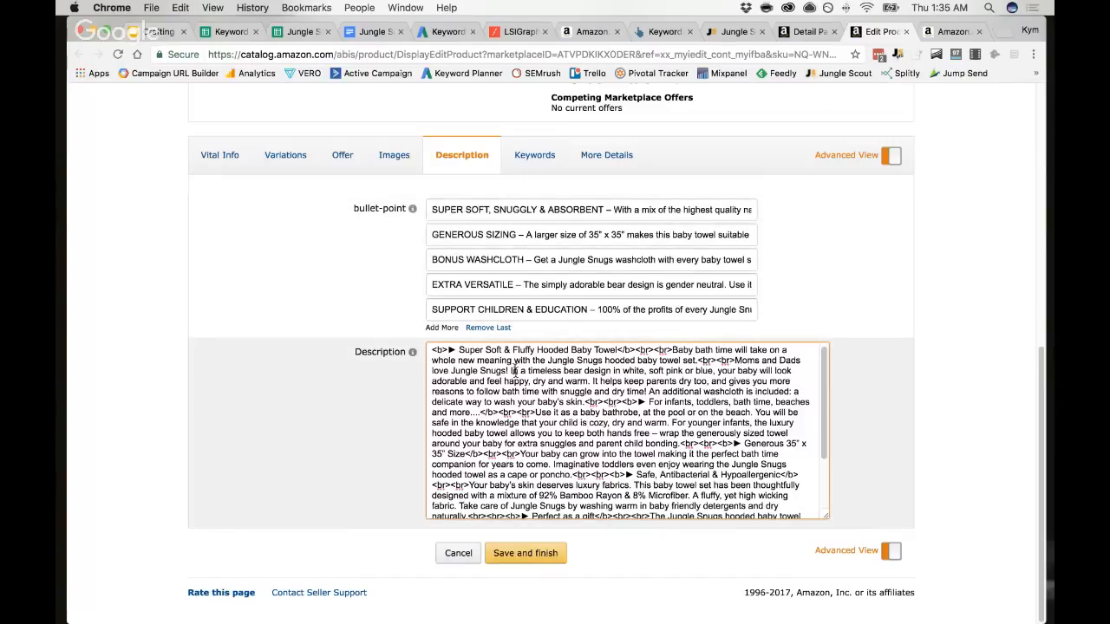
# Step: Switch to the live Amazon listing for the towel, expand the About the product section and review all its bullet points
pyautogui.click(951, 32)
pyautogui.scroll(5, 320, 321)
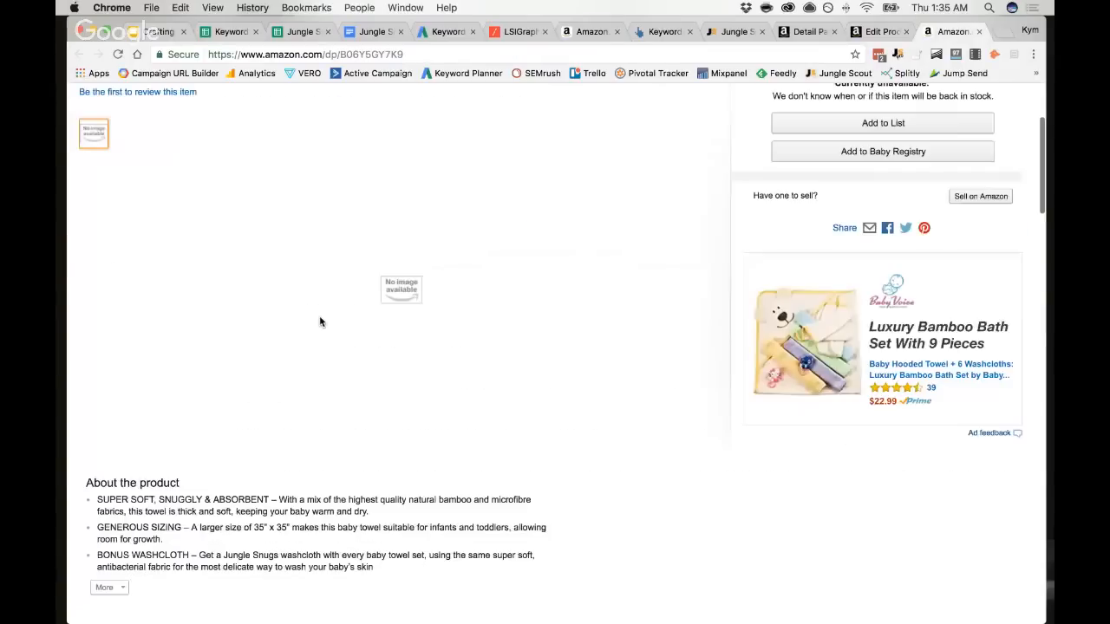
pyautogui.scroll(-1, 319, 321)
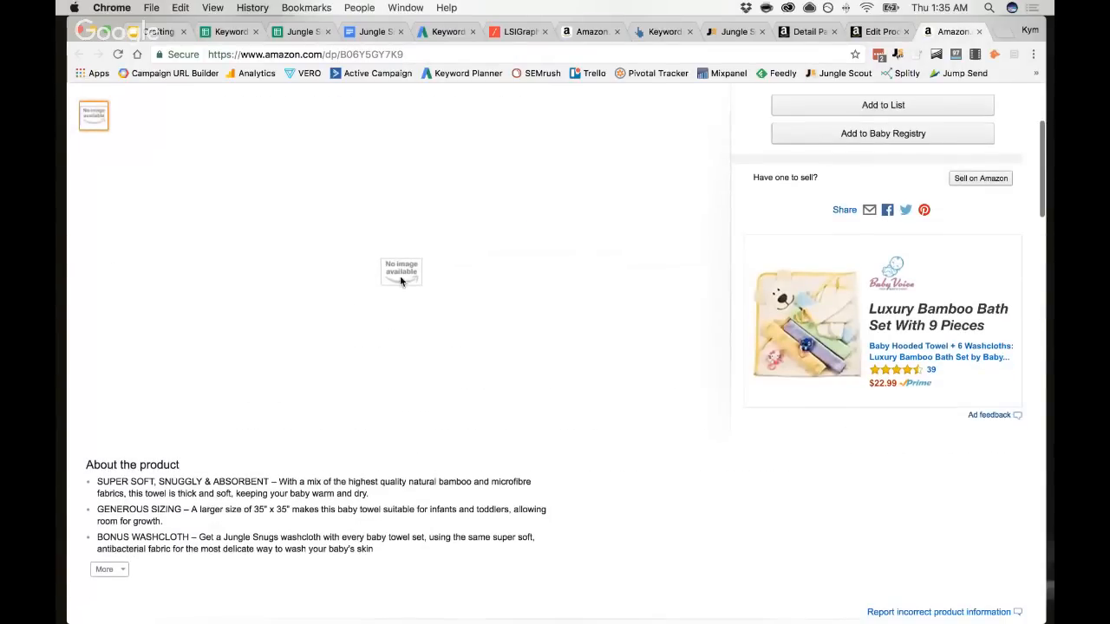
pyautogui.scroll(-3, 326, 271)
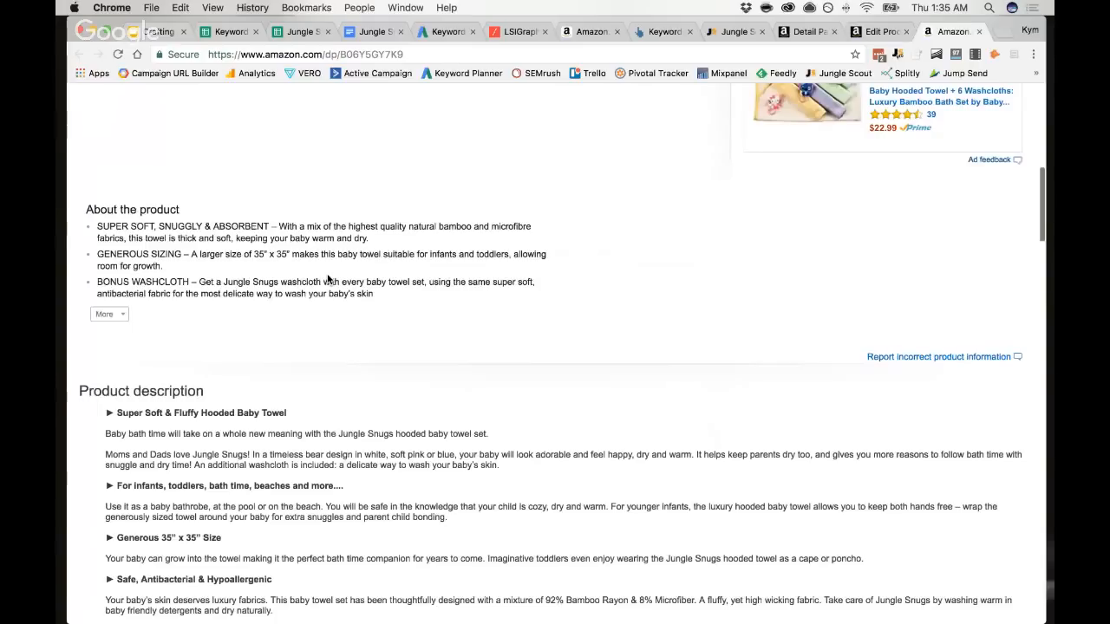
pyautogui.click(108, 315)
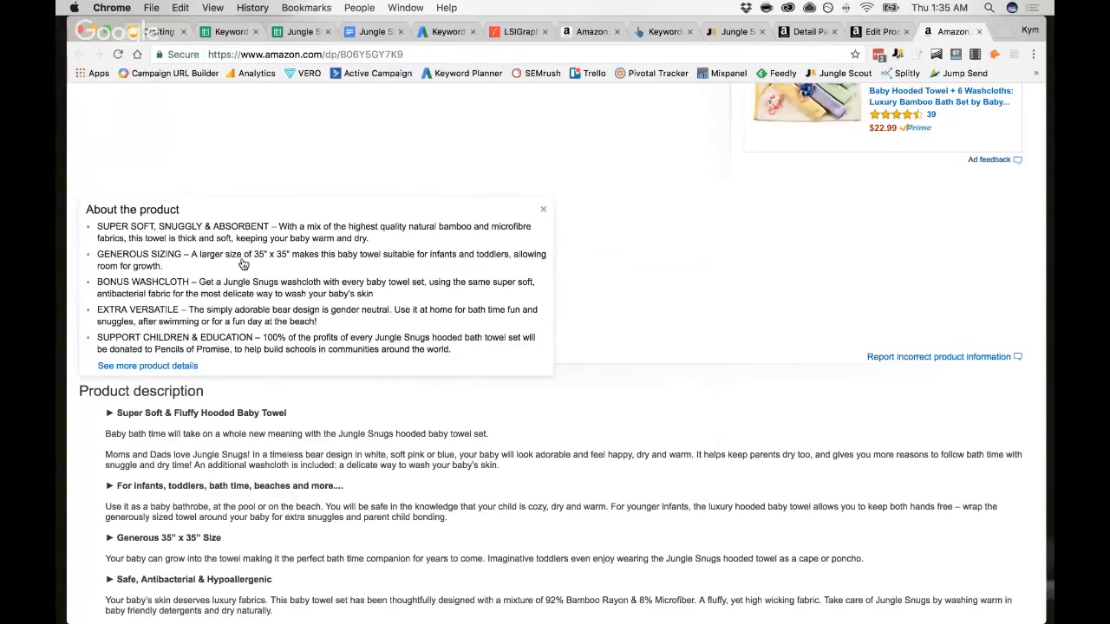
pyautogui.scroll(-1, 244, 264)
pyautogui.scroll(-2, 245, 264)
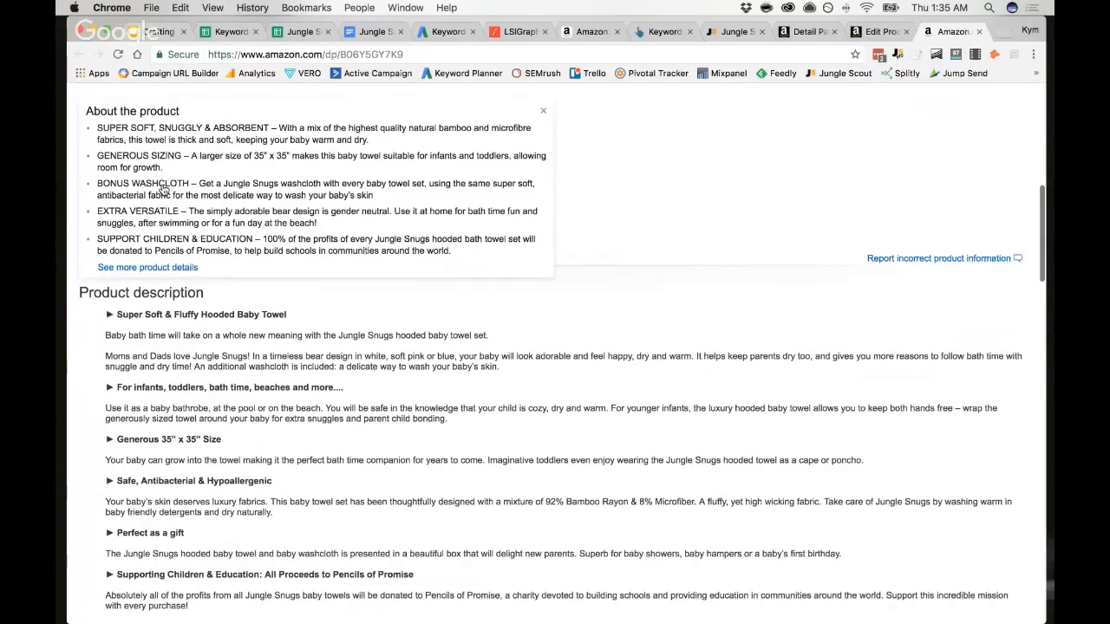
pyautogui.scroll(-1, 187, 208)
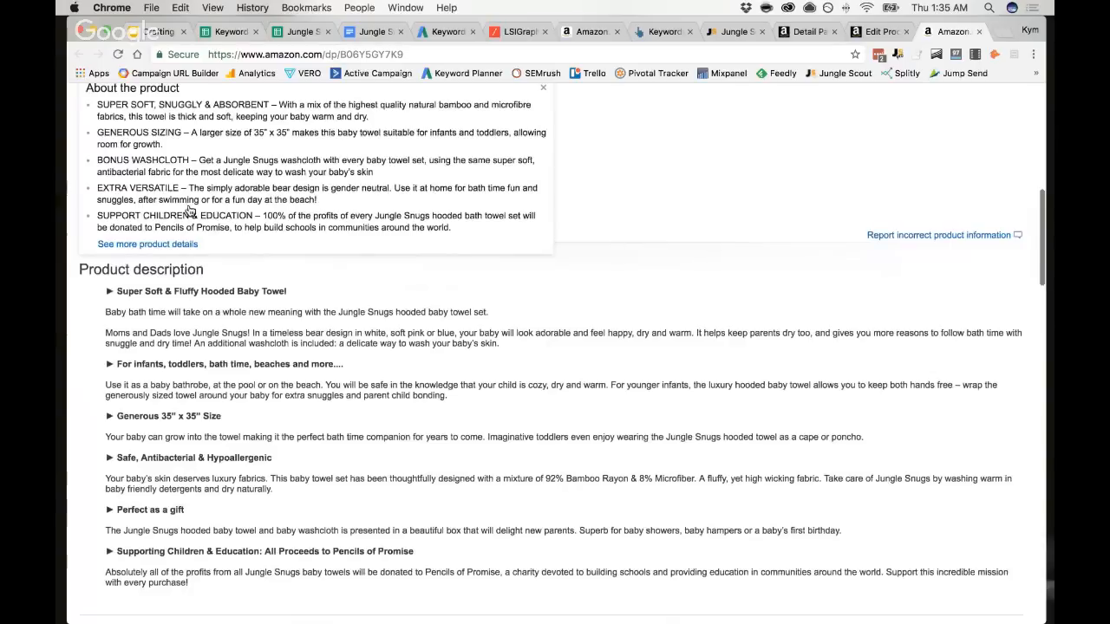
# Step: Examine the formatted product description, highlighting the "For infants, toddlers, bath time, beaches and more...." and "Generous 35" x 35" Size" headings, and compare it with the bullets
pyautogui.scroll(-3, 293, 411)
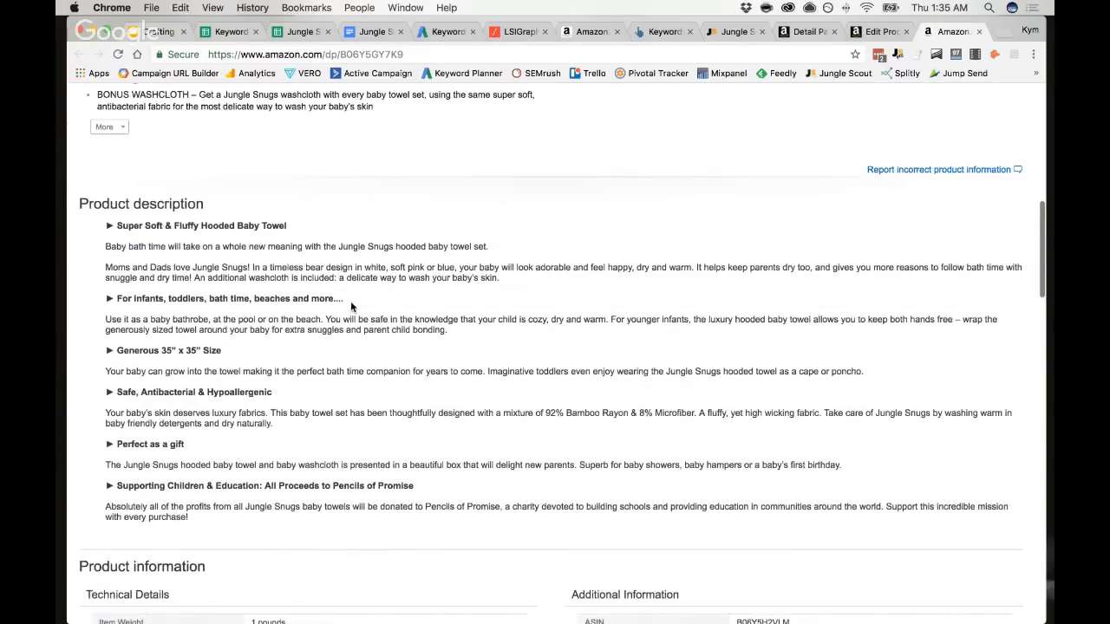
pyautogui.moveTo(350, 300); pyautogui.dragTo(106, 301)
pyautogui.moveTo(99, 352); pyautogui.dragTo(227, 357)
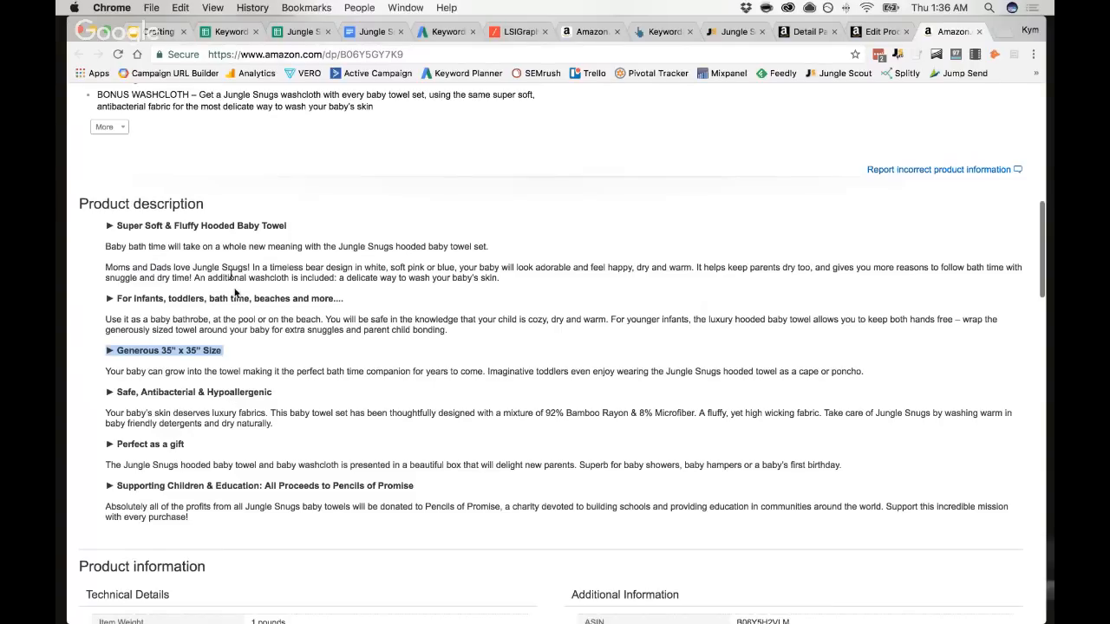
pyautogui.scroll(-2, 252, 326)
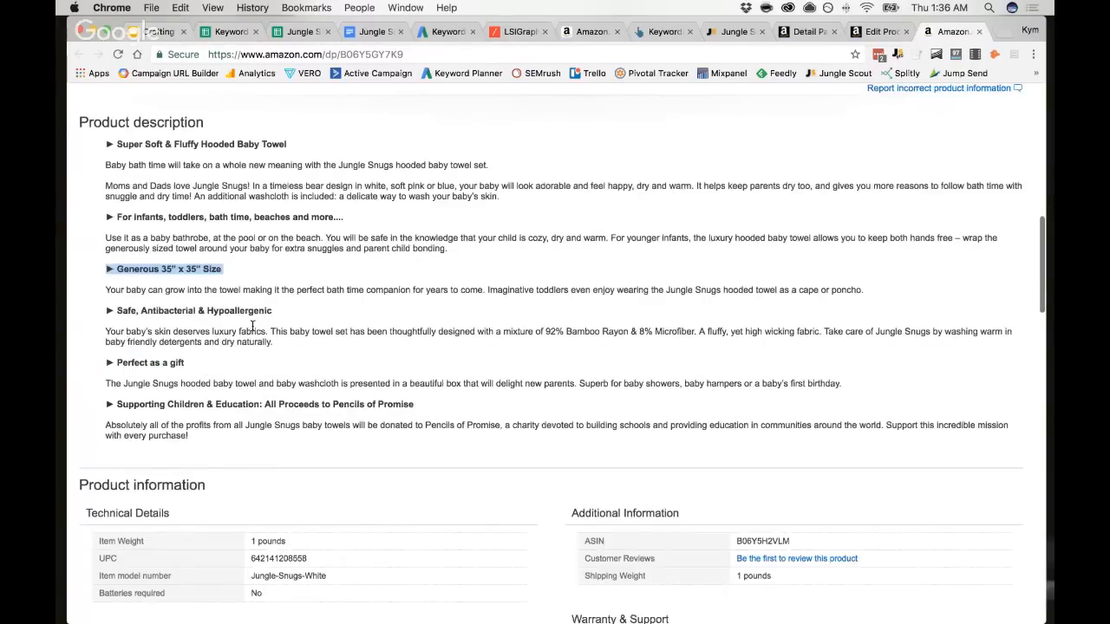
pyautogui.scroll(10, 252, 326)
pyautogui.scroll(-6, 254, 329)
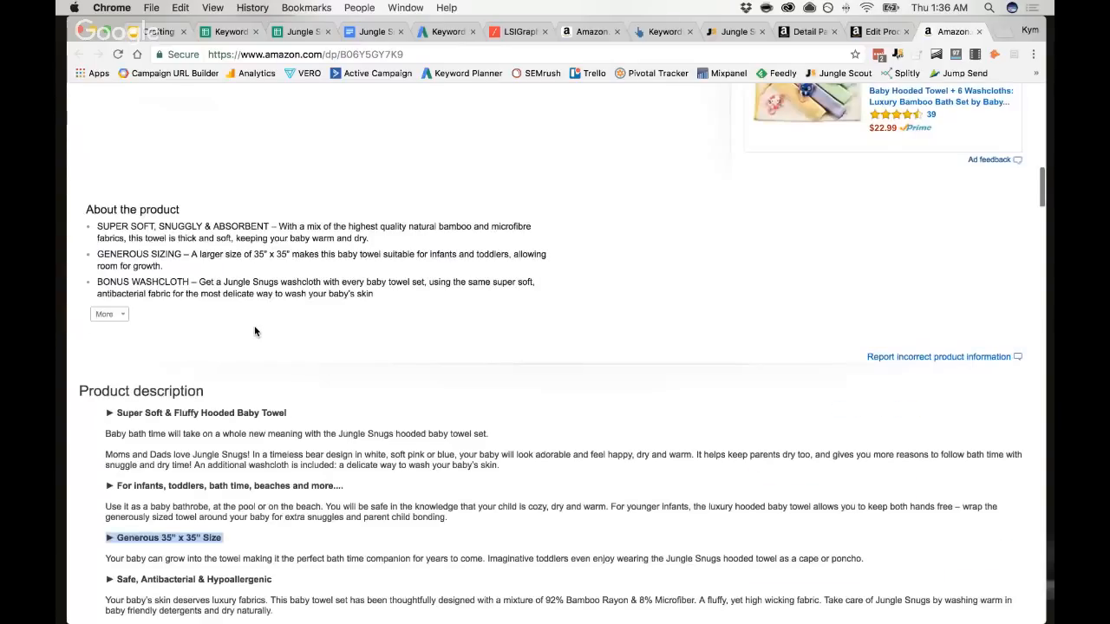
pyautogui.scroll(-2, 255, 331)
pyautogui.scroll(3, 253, 331)
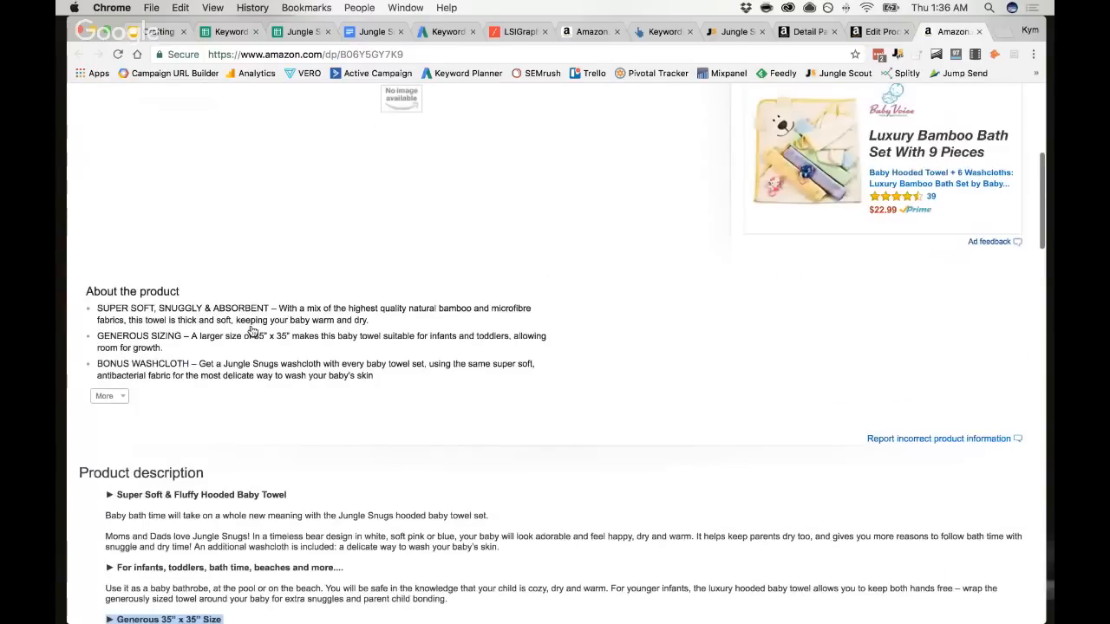